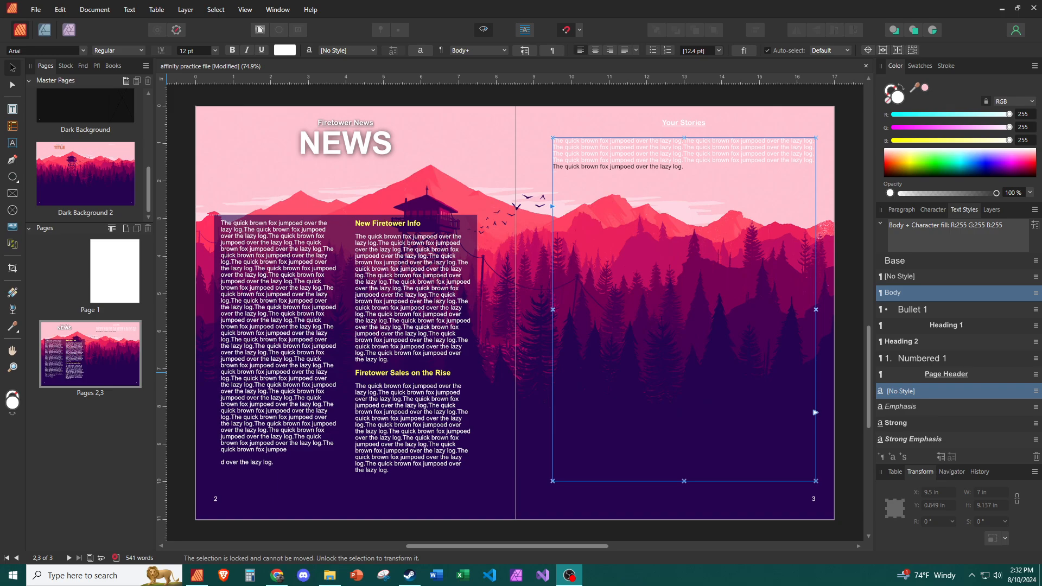
# - Compare the NEWS title on pages 2–3 with the title placeholder on the Dark Background 2 master page
pyautogui.click(185, 287)
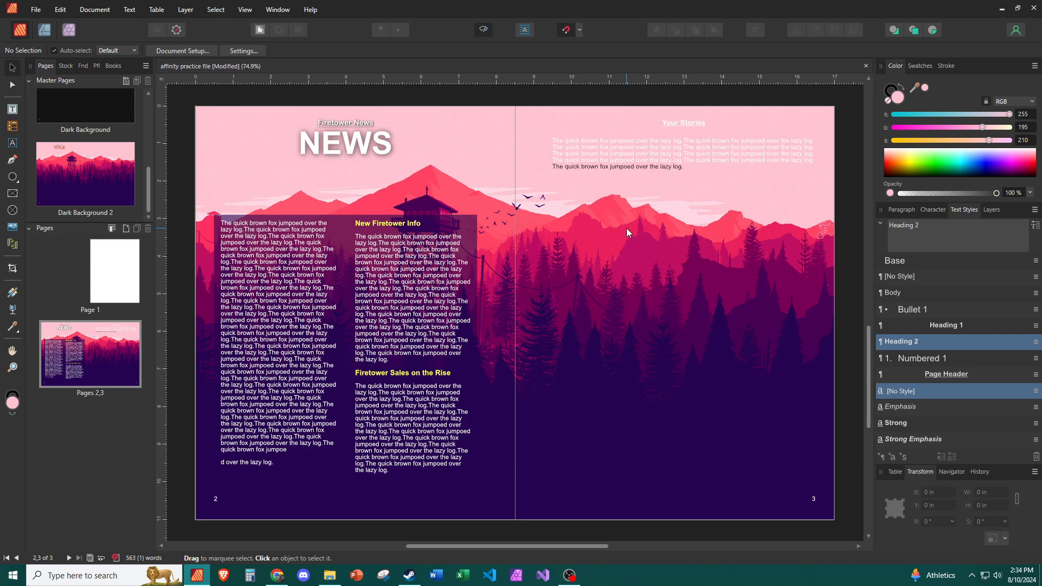
pyautogui.click(361, 147)
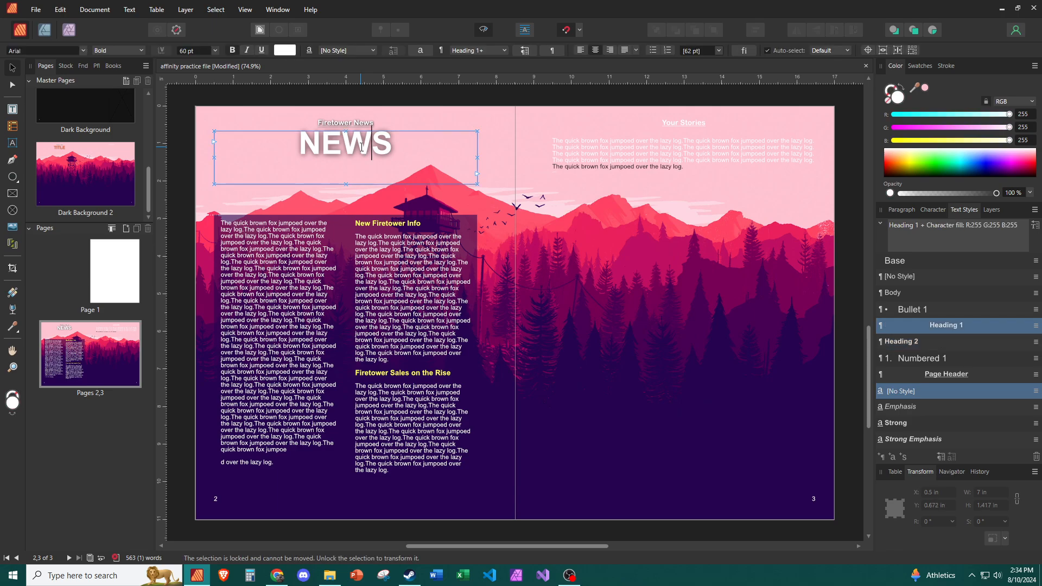
pyautogui.doubleClick(361, 147)
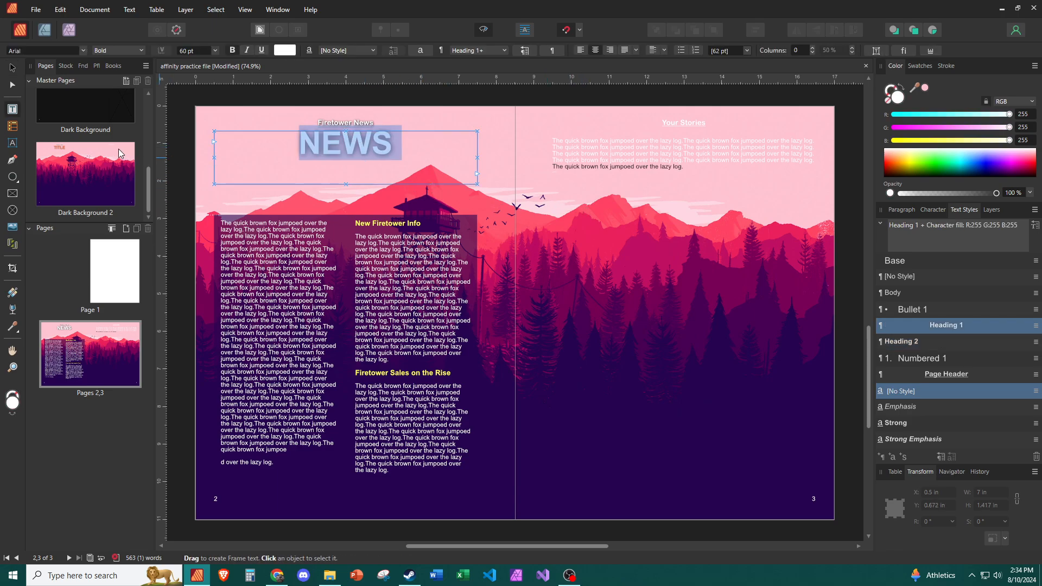
pyautogui.doubleClick(95, 192)
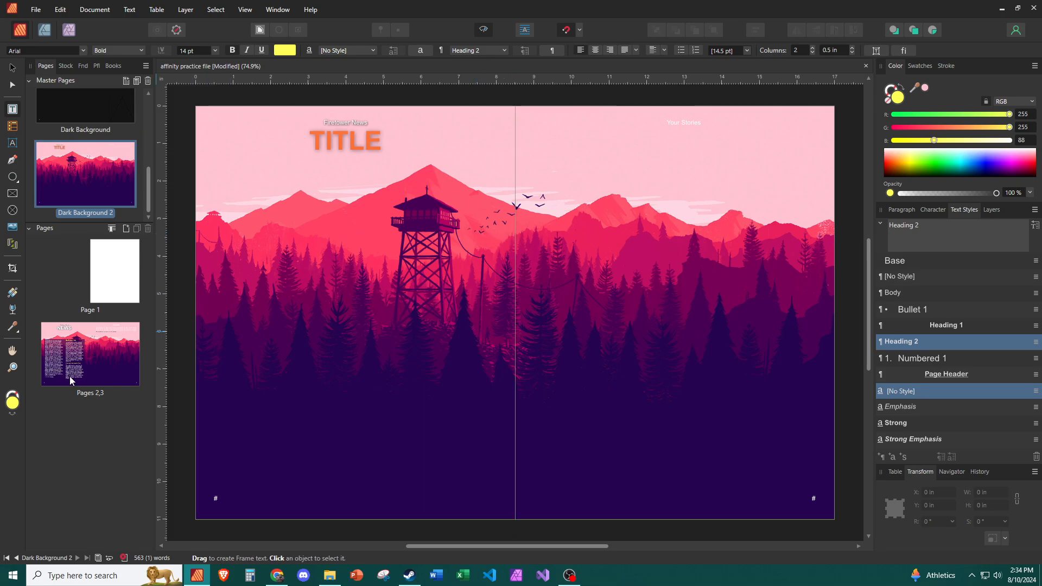
pyautogui.click(95, 366)
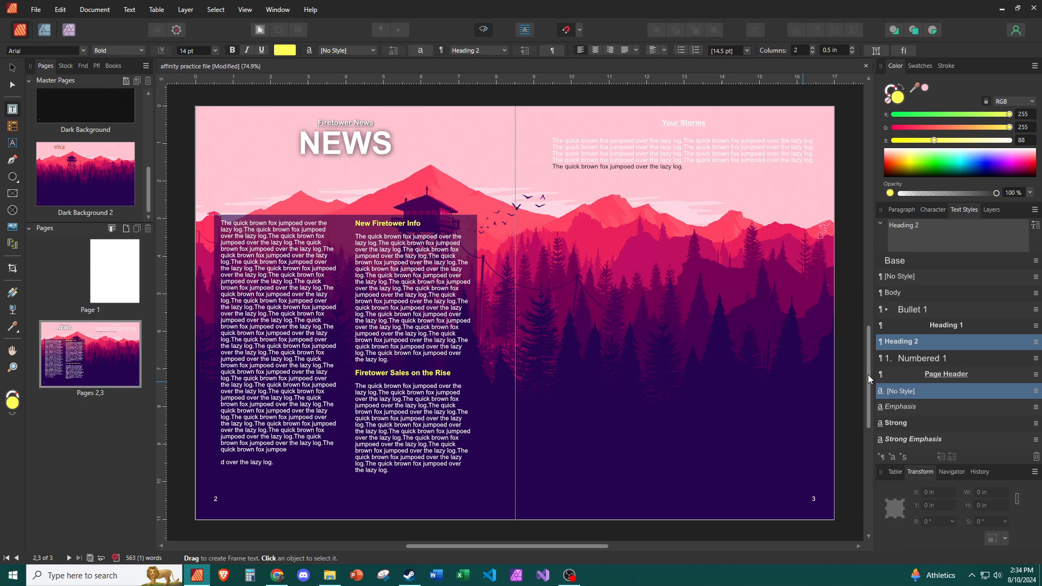
# - Select the Dark Background 2 master layer of pages 2–3 and review its master editing options, such as Edit Detached
pyautogui.click(991, 209)
pyautogui.click(919, 246)
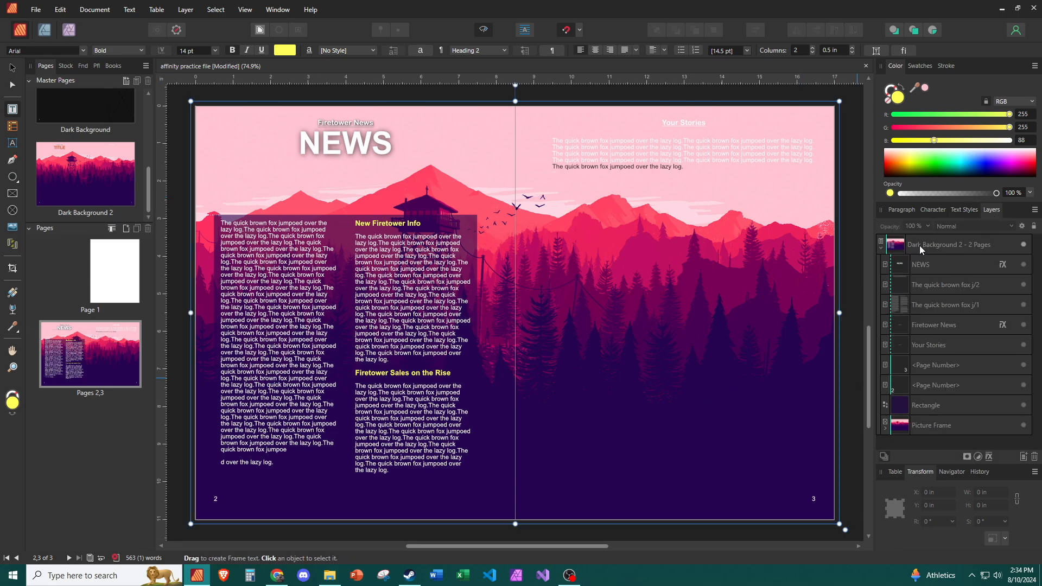
pyautogui.rightClick(919, 245)
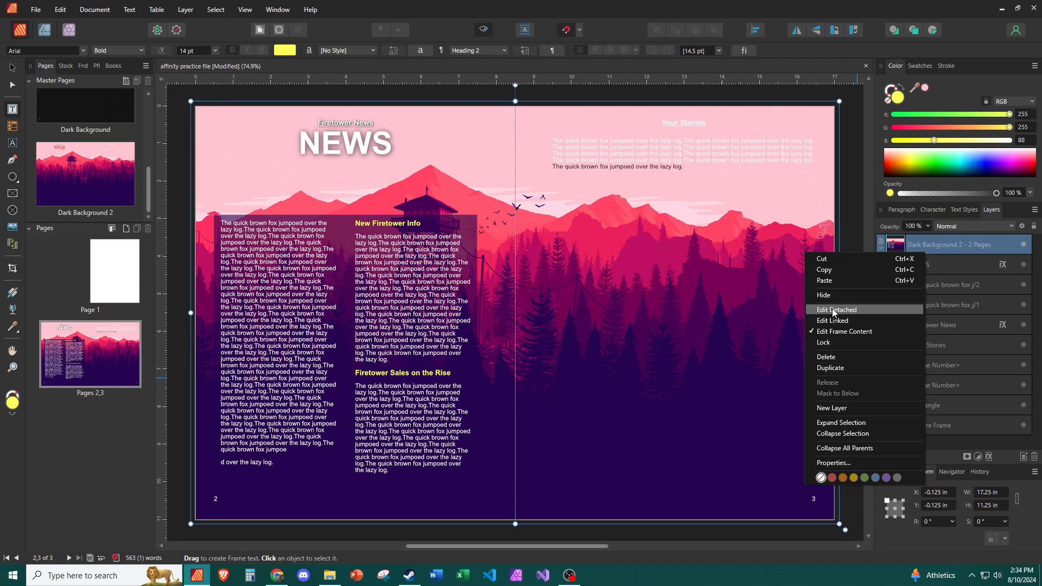
pyautogui.click(118, 176)
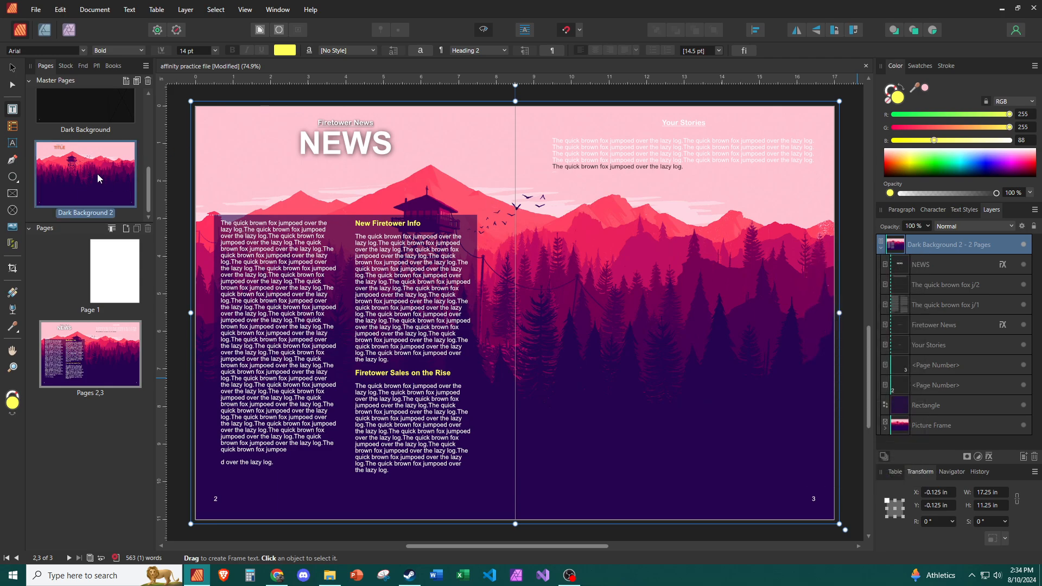
# - Draw a pink rectangle about 4.95 by 5.4 in on the right page of the Dark Background 2 master
pyautogui.doubleClick(99, 178)
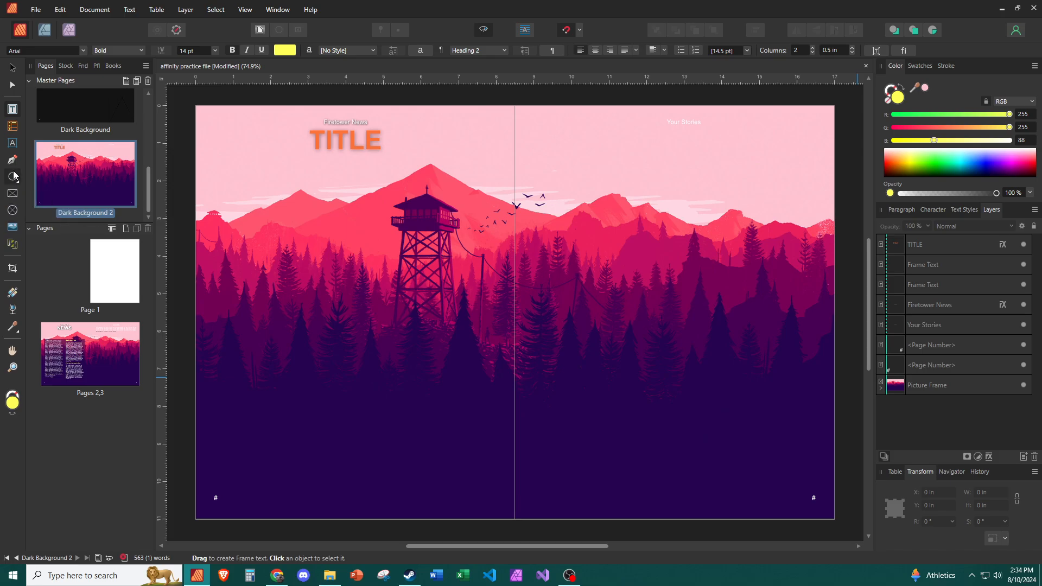
pyautogui.click(15, 176)
pyautogui.click(54, 175)
pyautogui.moveTo(556, 171)
pyautogui.mouseDown()
pyautogui.moveTo(593, 187)
pyautogui.moveTo(742, 373)
pyautogui.mouseUp()
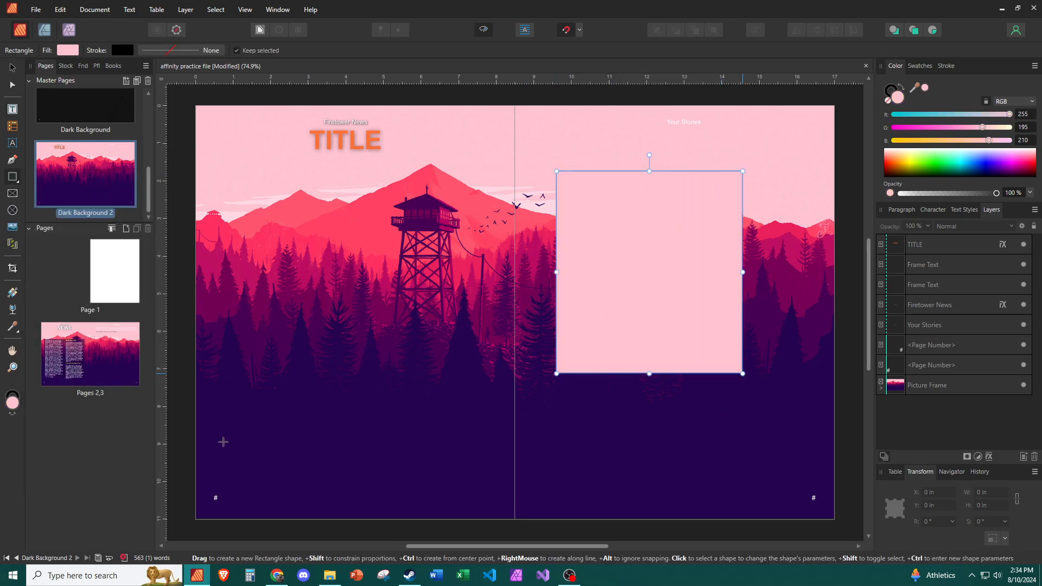
# - Check how the master's pink rectangle appears on pages 2–3 and select it among the master's layers
pyautogui.doubleClick(83, 354)
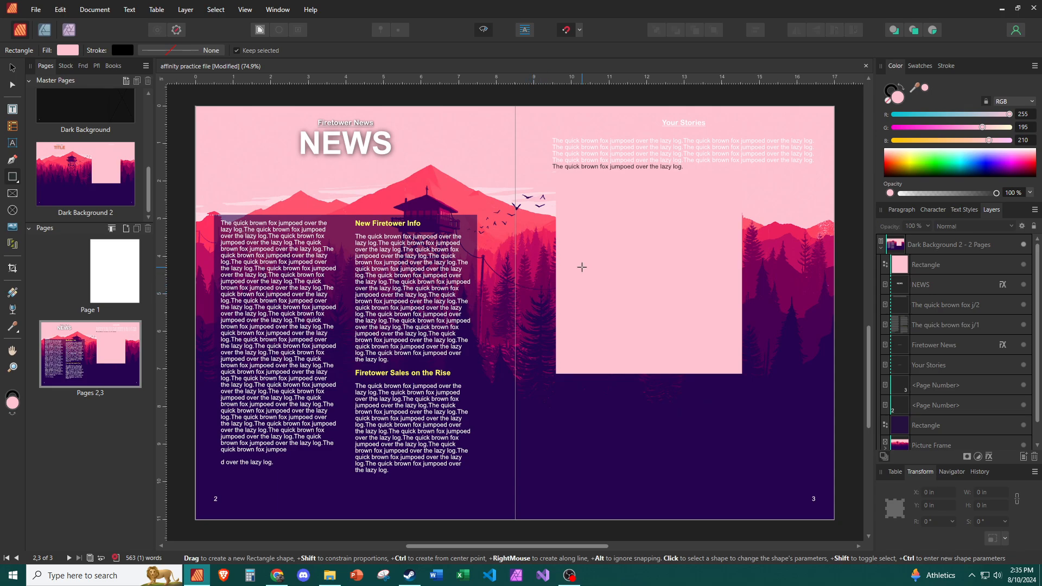
pyautogui.click(17, 70)
pyautogui.click(574, 294)
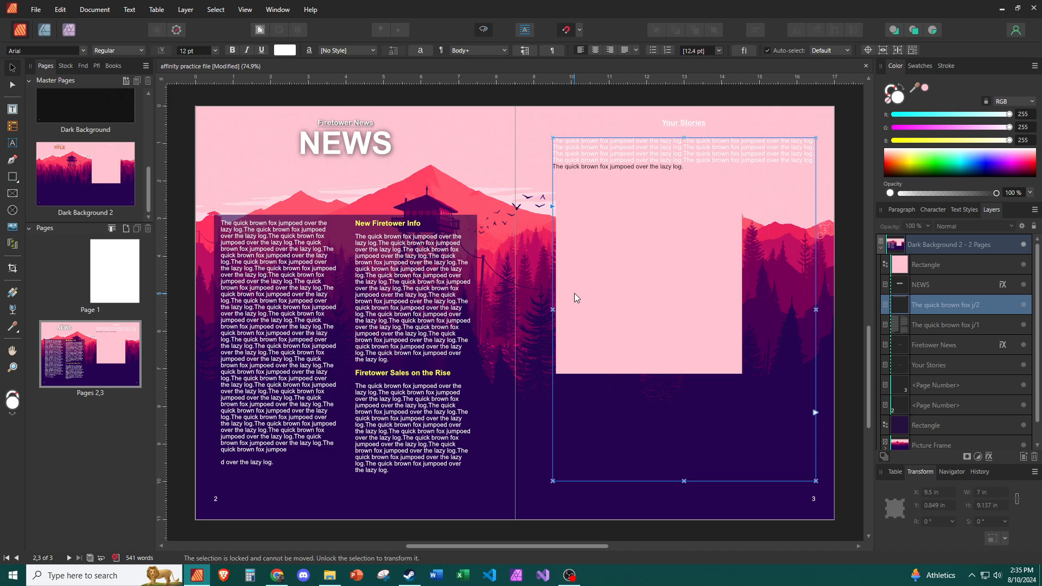
pyautogui.click(944, 266)
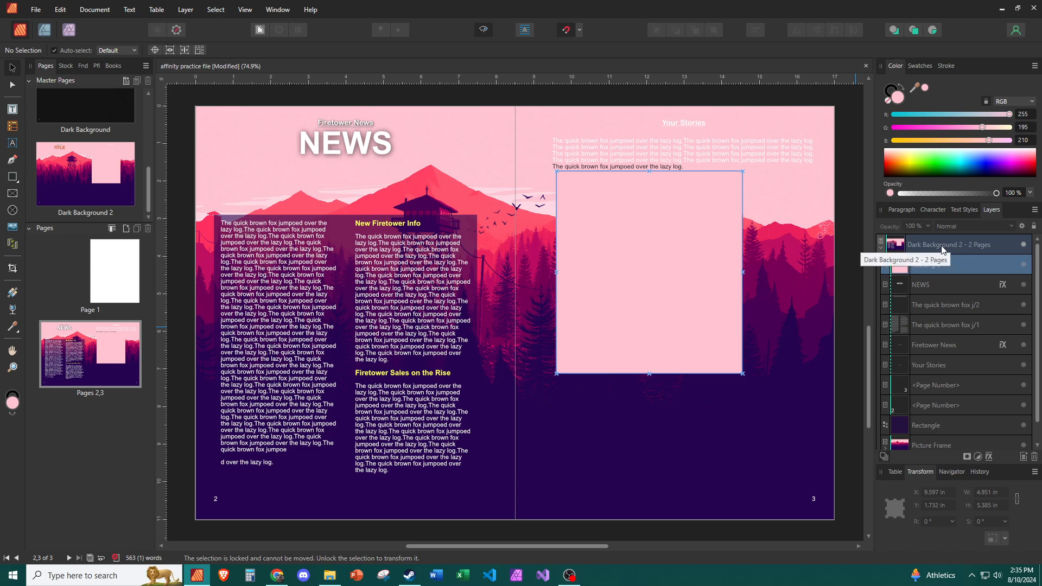
pyautogui.scroll(-1, 951, 429)
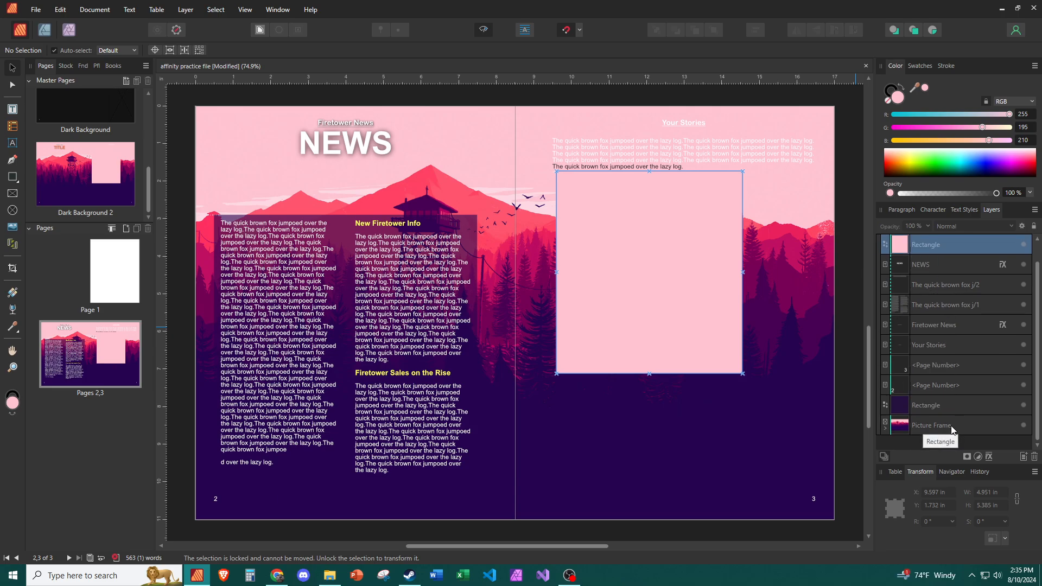
pyautogui.scroll(1, 947, 243)
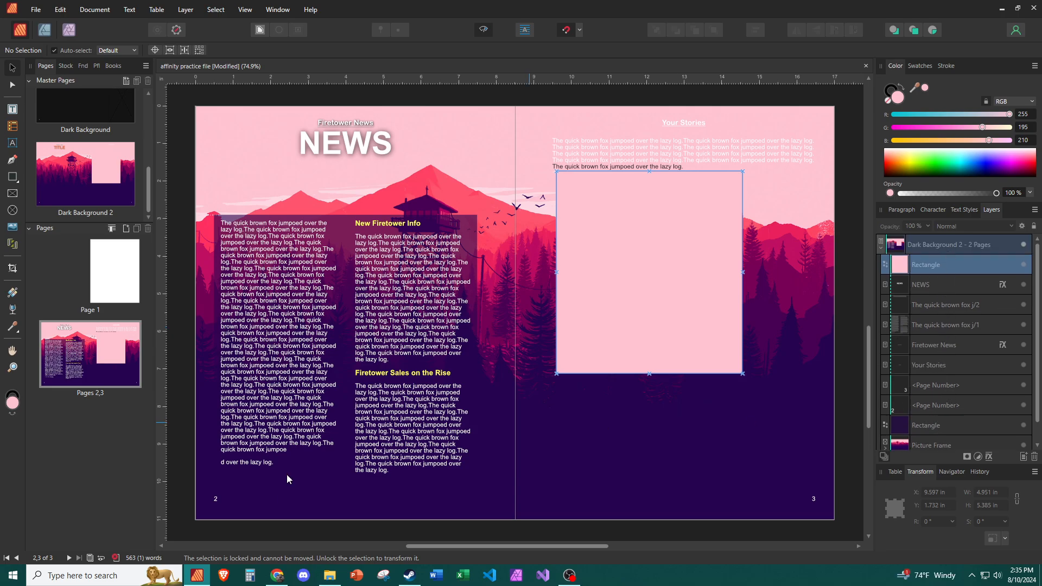
# - Examine the layers nested under the Dark Background 2 master on pages 2–3 and try selecting the rectangle on page 3
pyautogui.click(69, 358)
pyautogui.scroll(-1, 917, 366)
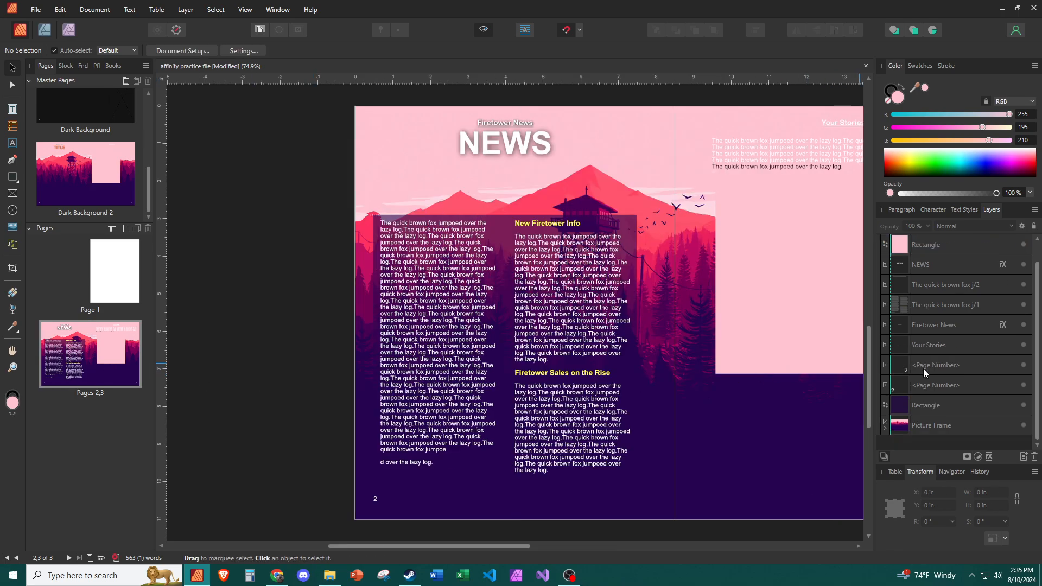
pyautogui.scroll(1, 923, 369)
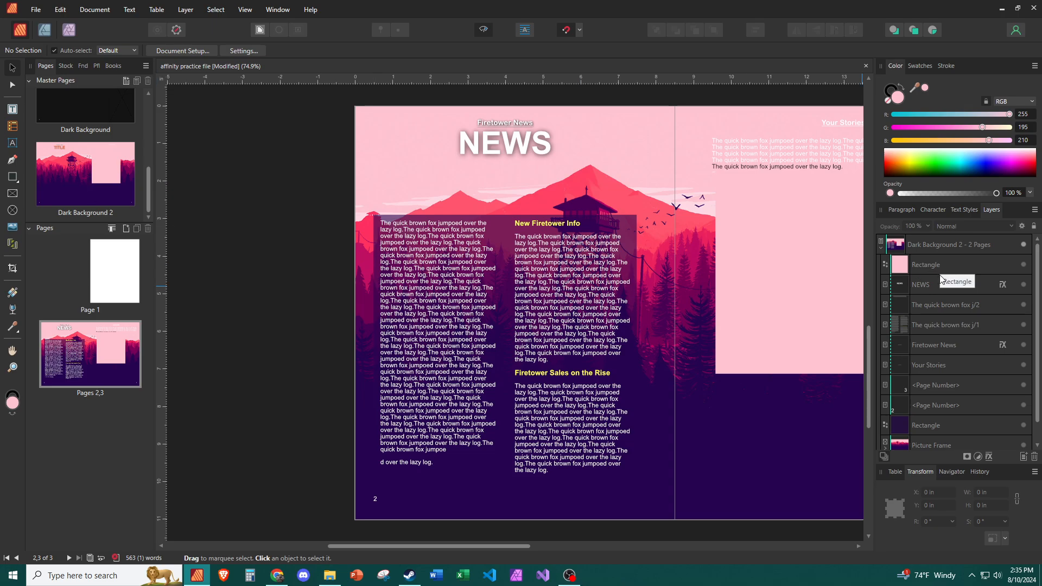
pyautogui.click(880, 246)
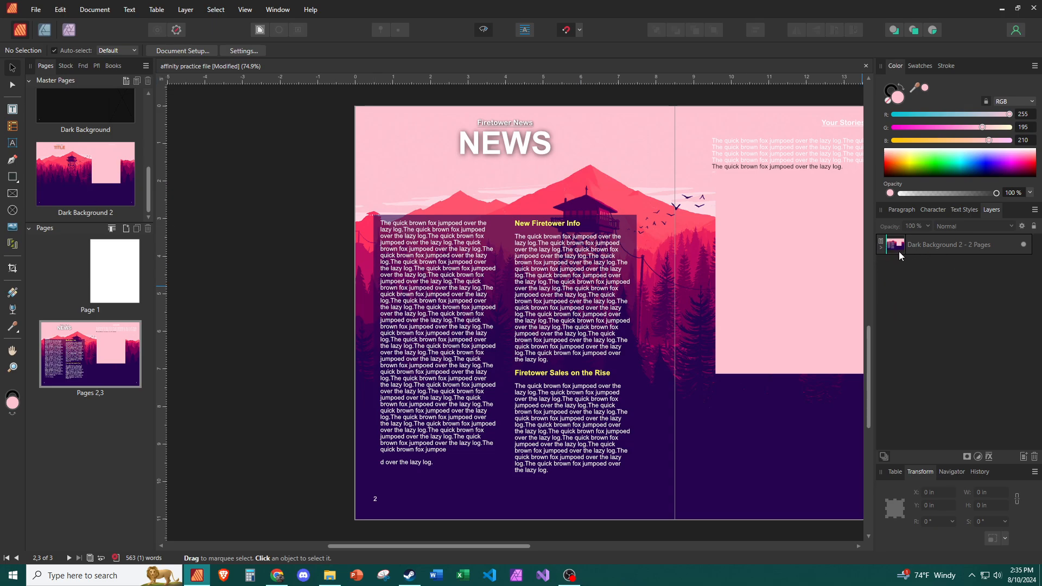
pyautogui.click(880, 248)
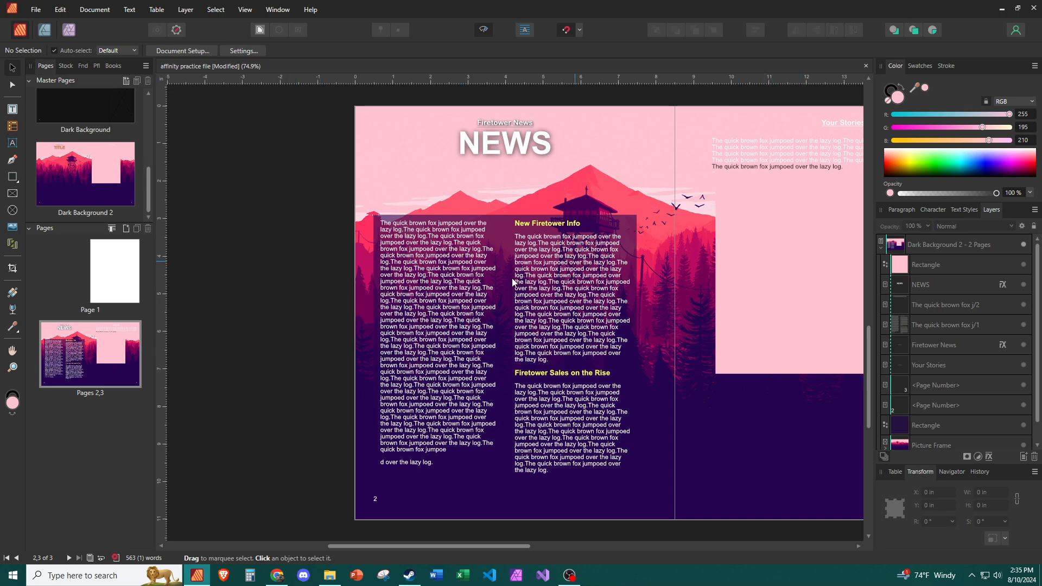
pyautogui.hscroll(3, 504, 298)
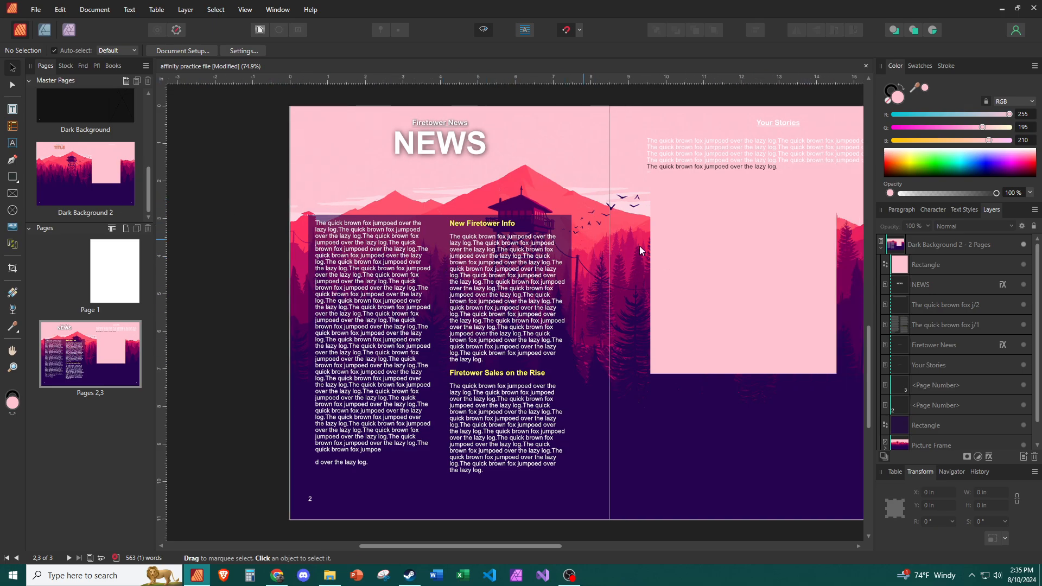
pyautogui.click(748, 264)
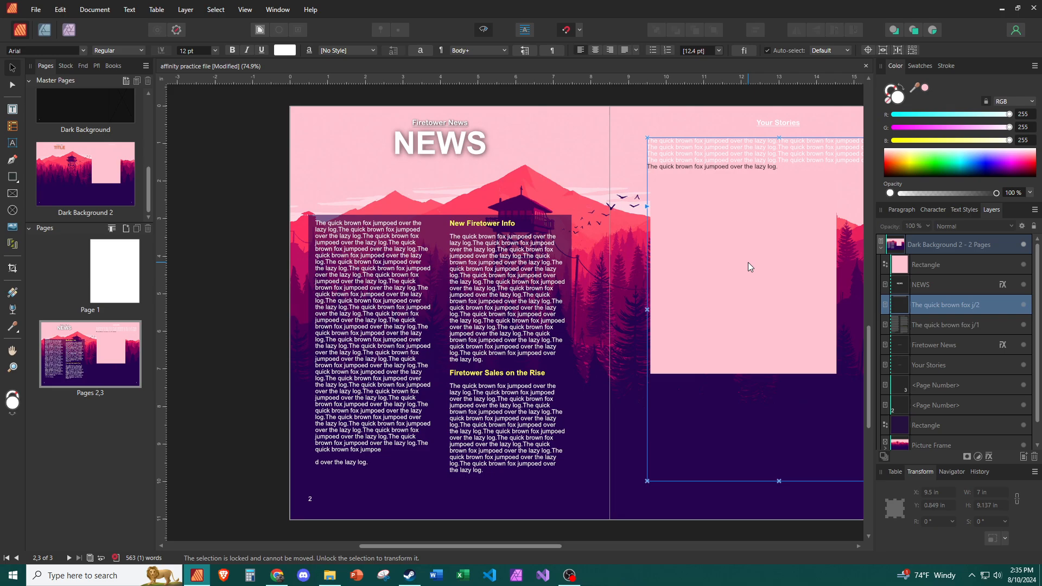
# - Delete the pink rectangle from the Dark Background 2 master page
pyautogui.doubleClick(116, 162)
pyautogui.click(615, 224)
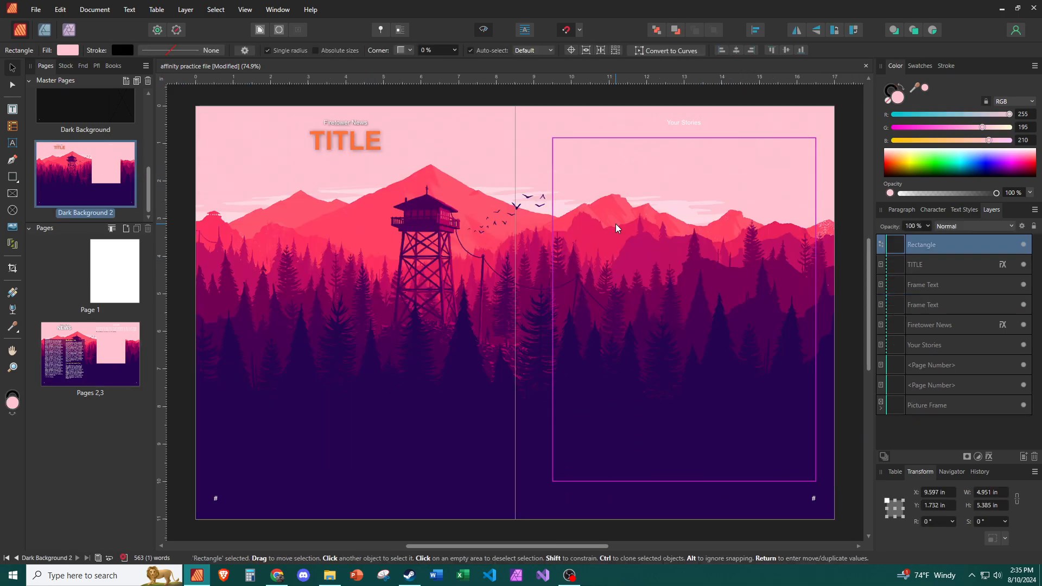
pyautogui.press('Delete')
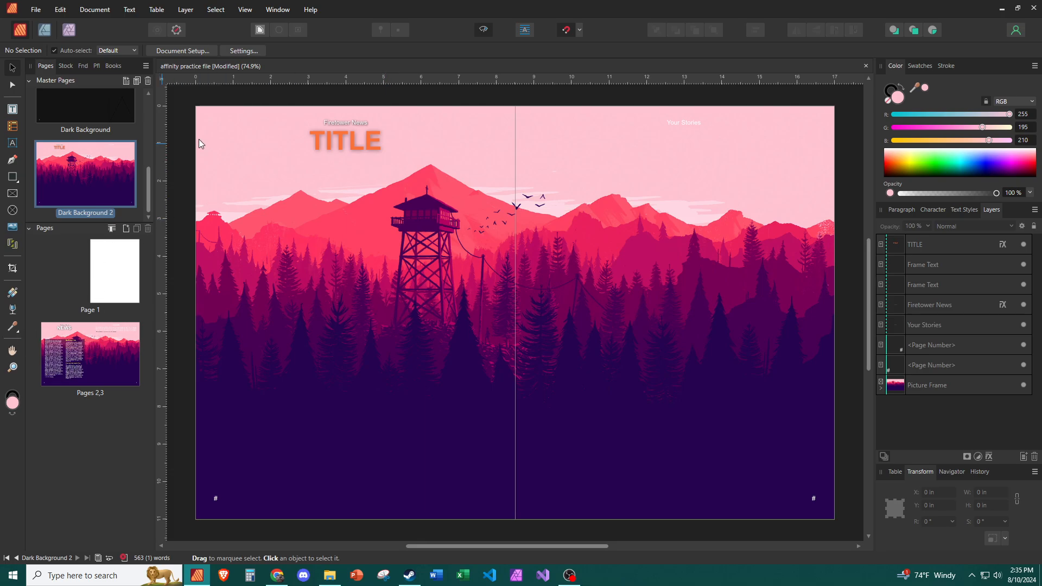
pyautogui.click(323, 141)
# - Apply the Dark Background 2 master to pages 2–3, replacing the existing master
pyautogui.doubleClick(101, 362)
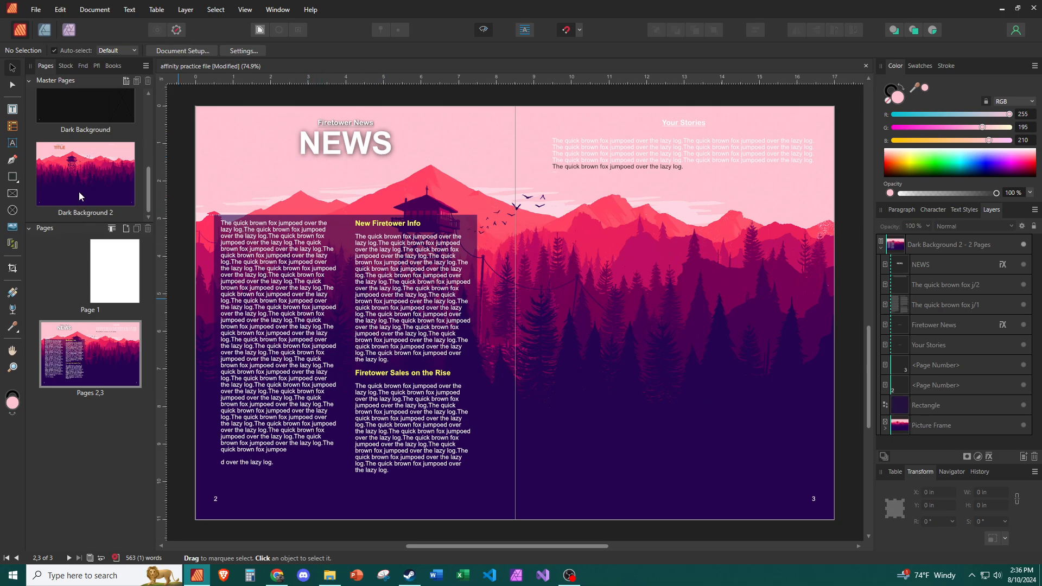
pyautogui.rightClick(94, 351)
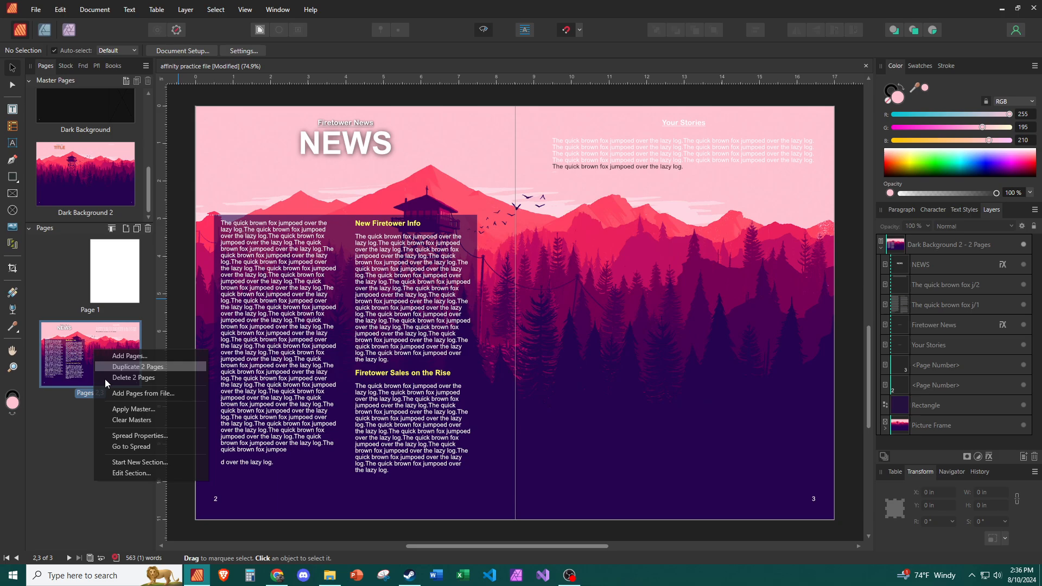
pyautogui.click(157, 408)
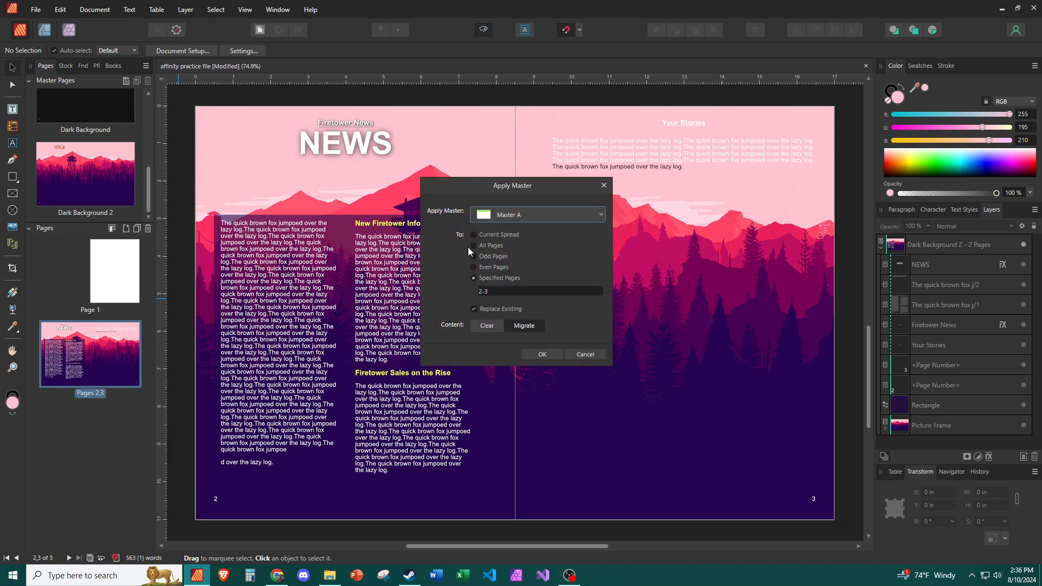
pyautogui.click(508, 217)
pyautogui.click(524, 372)
pyautogui.click(538, 354)
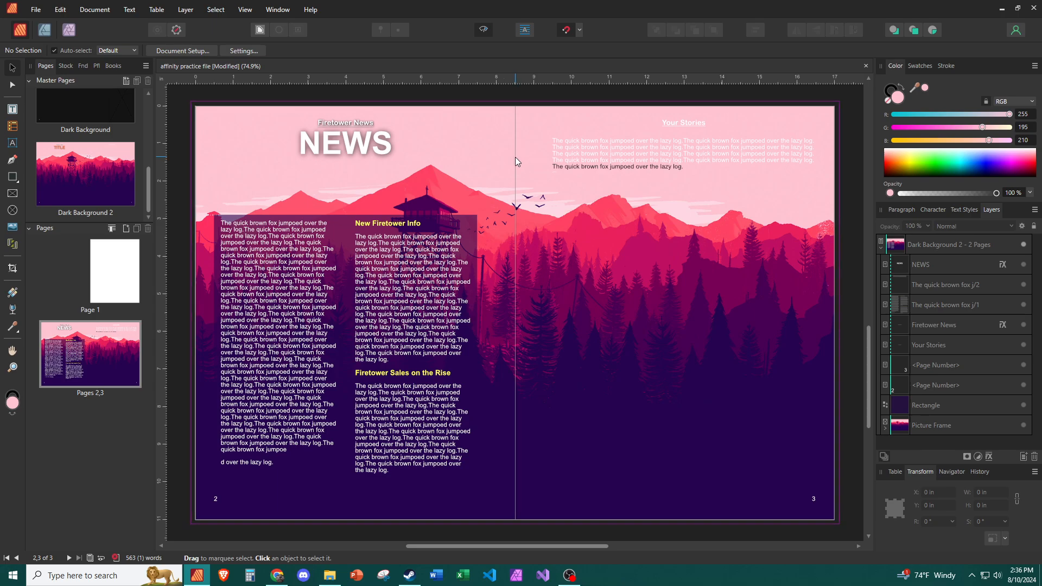
# - Compare the Dark Background 2 master page with the full layout of pages 2–3
pyautogui.doubleClick(78, 175)
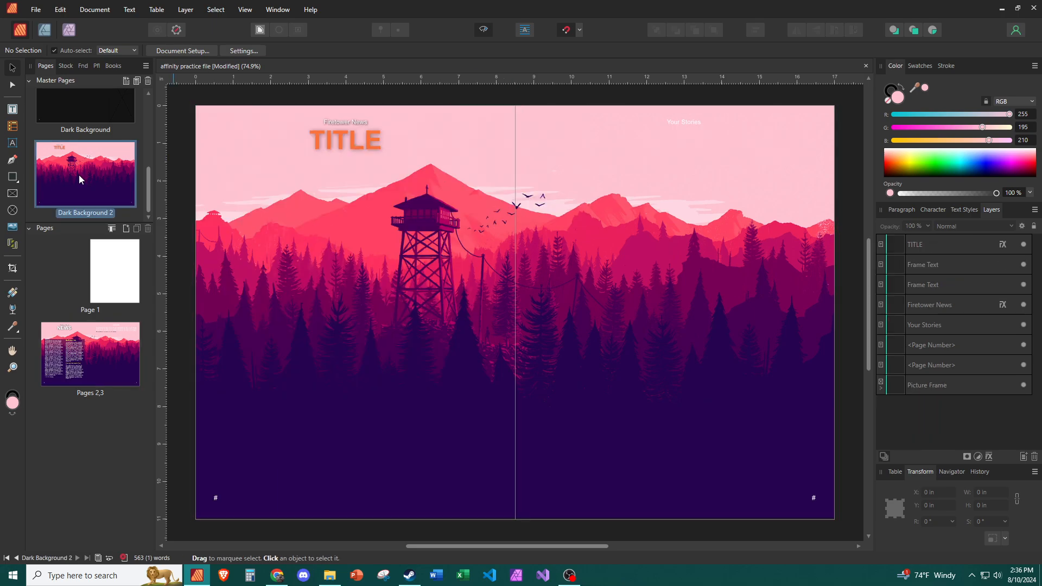
pyautogui.doubleClick(80, 368)
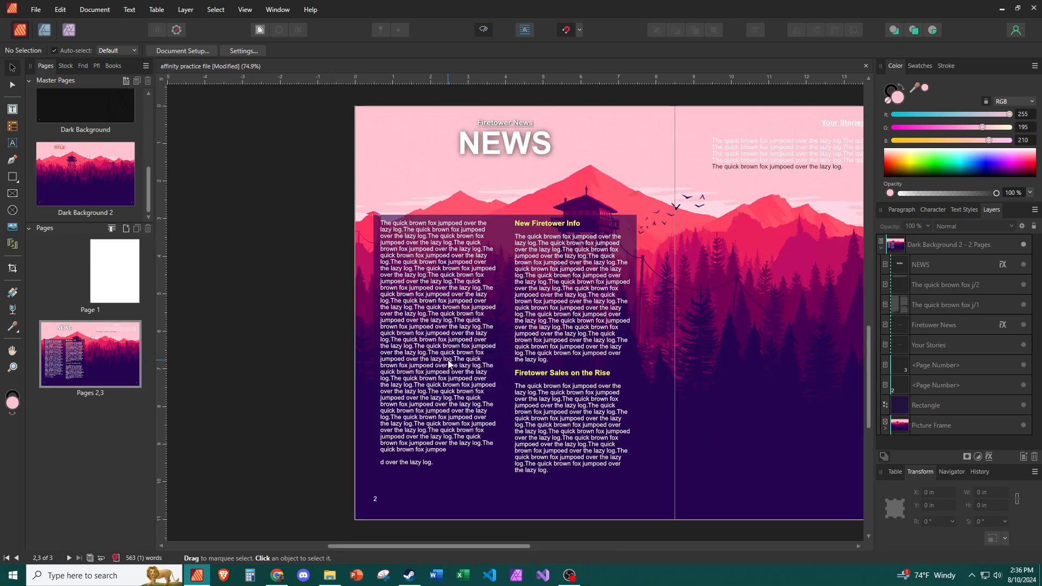
pyautogui.hscroll(3, 448, 359)
pyautogui.hscroll(3, 447, 360)
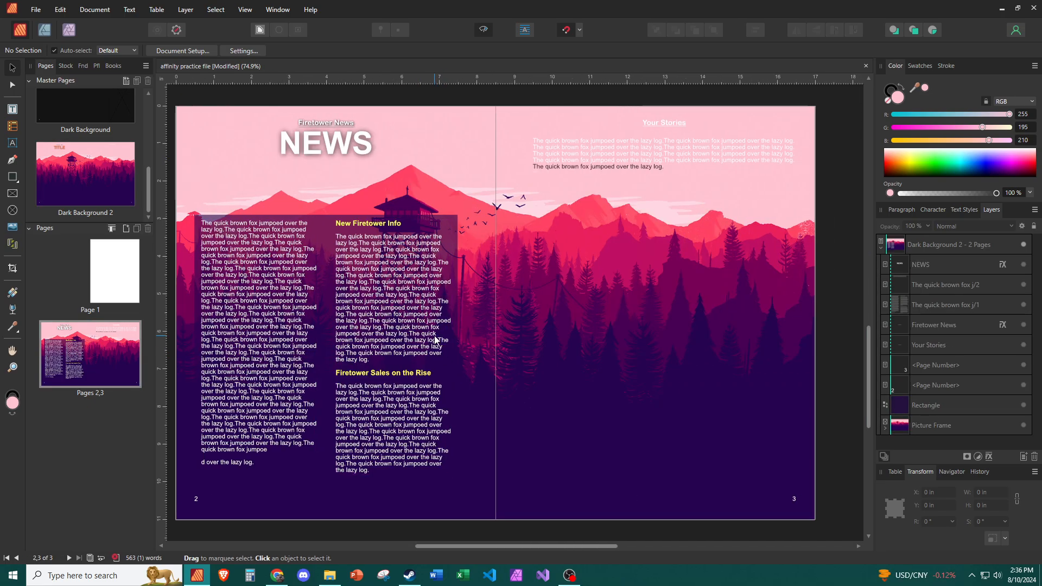
# - On the Dark Background 2 master, add a one-column text frame about 7 in wide below "Your Stories", containing the text "ggg"
pyautogui.doubleClick(85, 174)
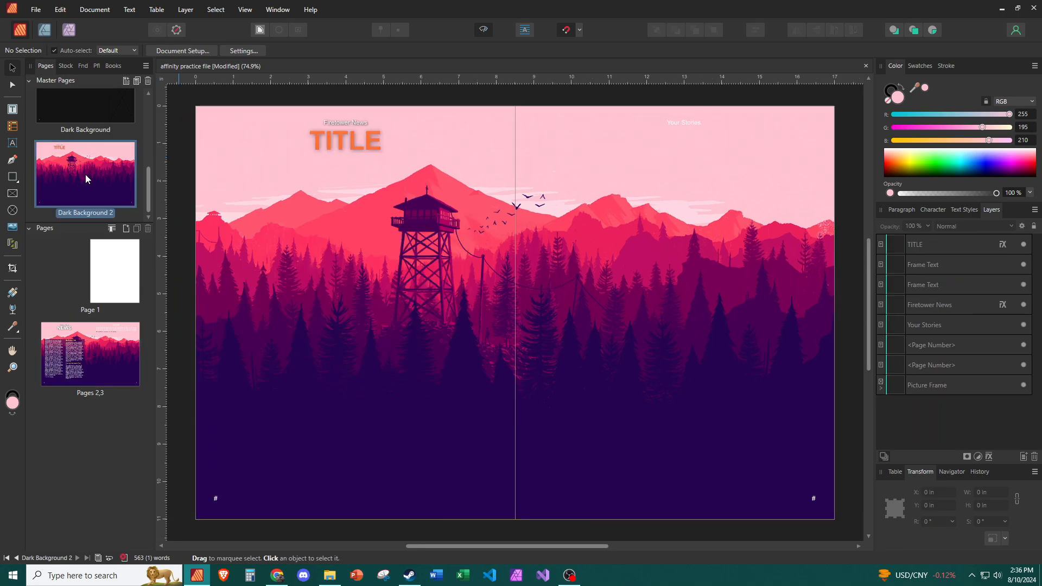
pyautogui.hscroll(-1, 467, 323)
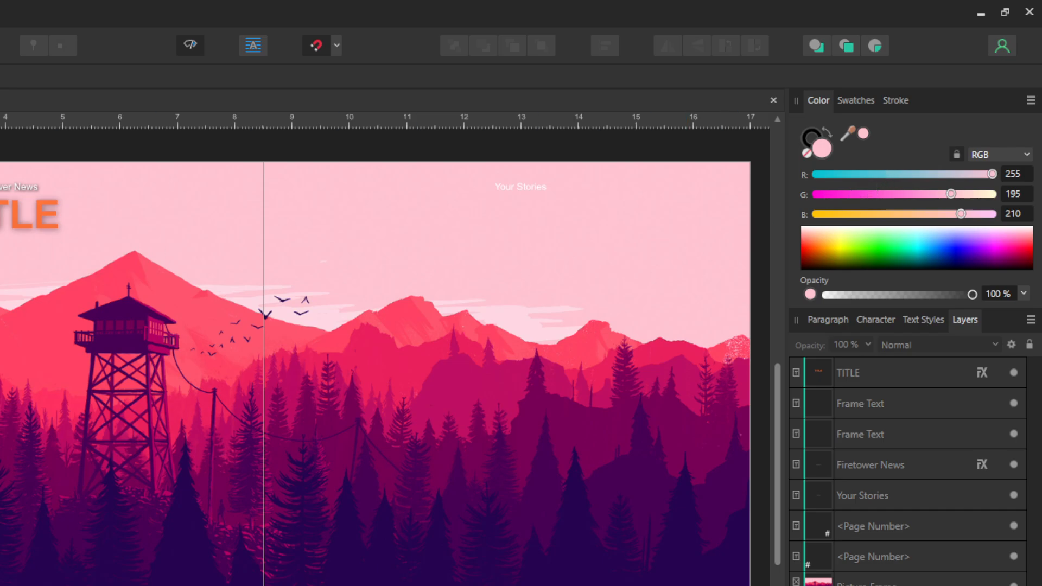
pyautogui.press('t')
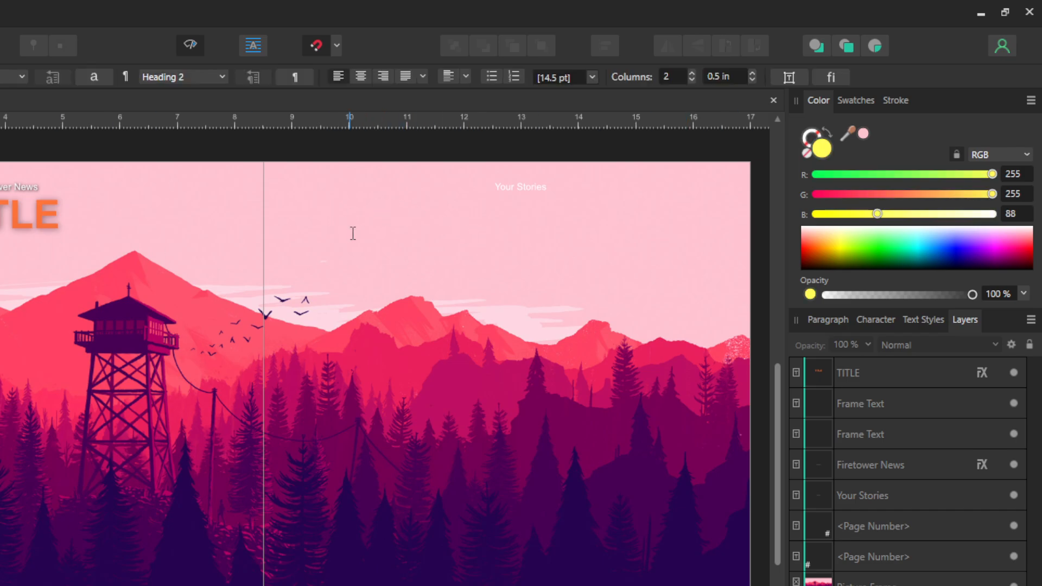
pyautogui.moveTo(308, 196); pyautogui.dragTo(711, 267)
pyautogui.click(691, 80)
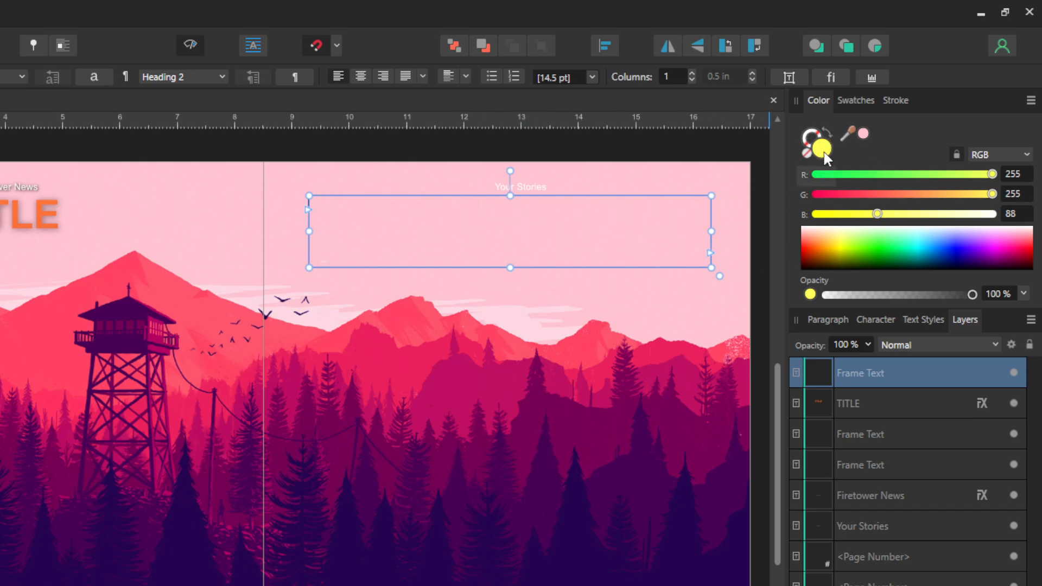
pyautogui.write('ggg')
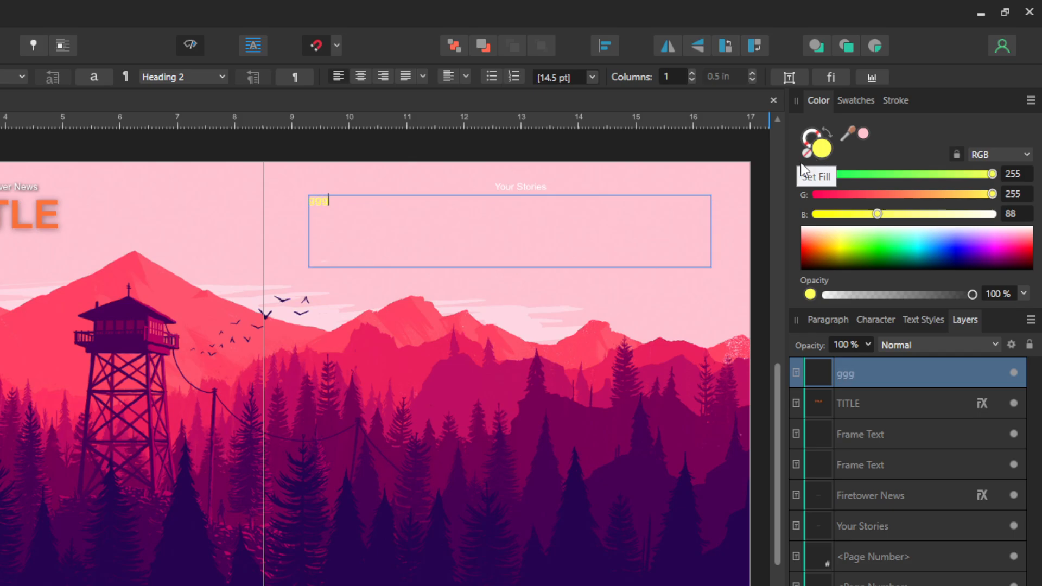
# - Extend the text in the new master frame to "gggggggggggggg" and try a black stroke colour on it
pyautogui.write('ggggggggggg')
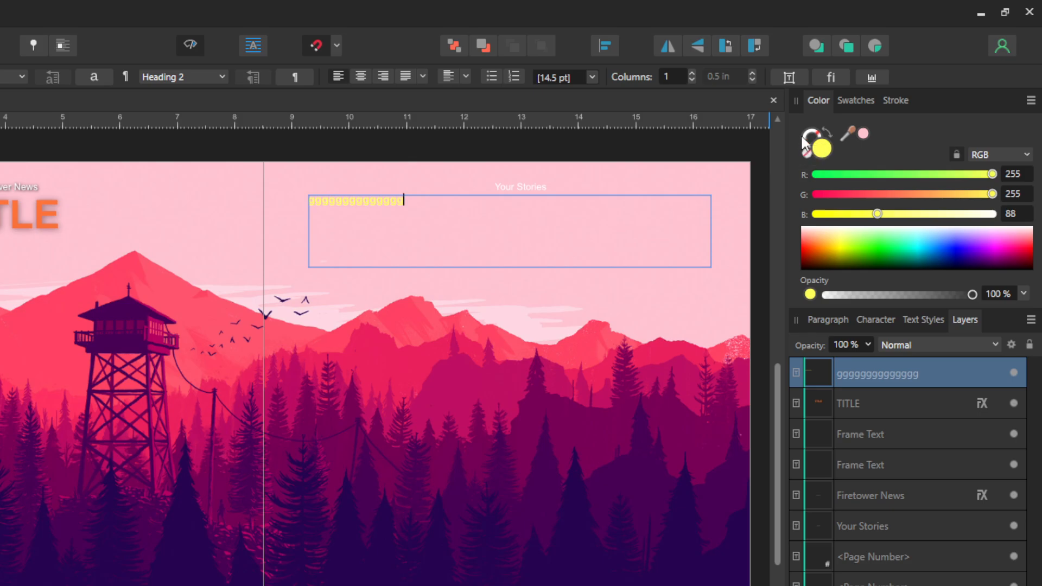
pyautogui.click(803, 140)
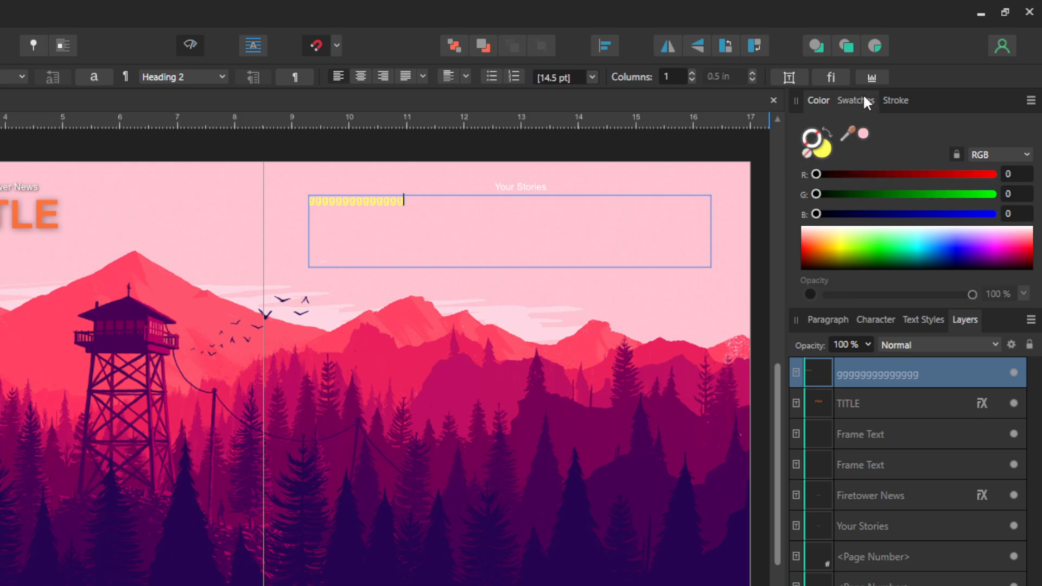
pyautogui.moveTo(835, 254); pyautogui.dragTo(843, 291)
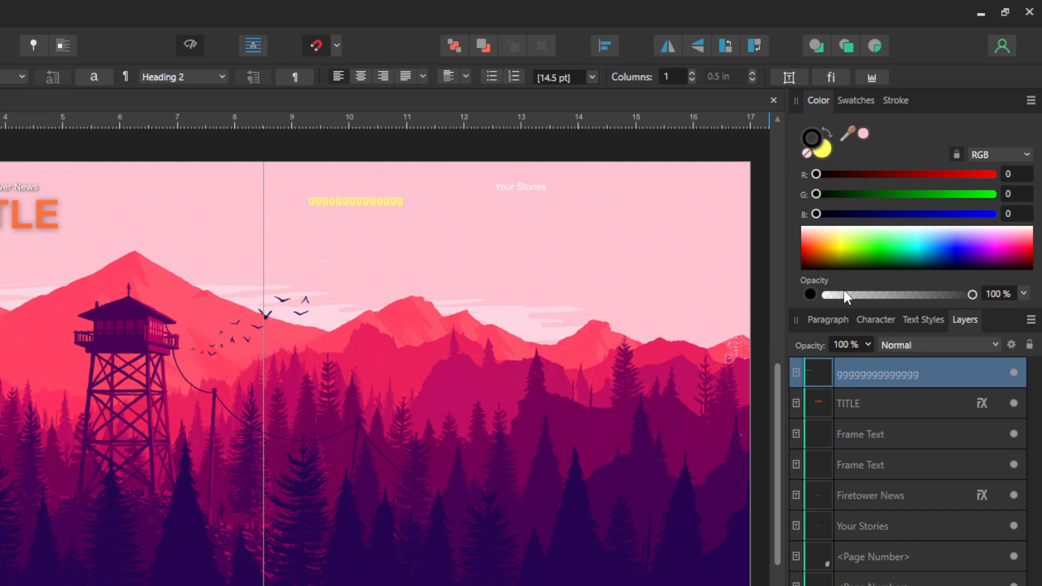
# - Give the "gggggggggggggg" text a dashed stroke 0.8 pt wide
pyautogui.moveTo(404, 201); pyautogui.dragTo(303, 206)
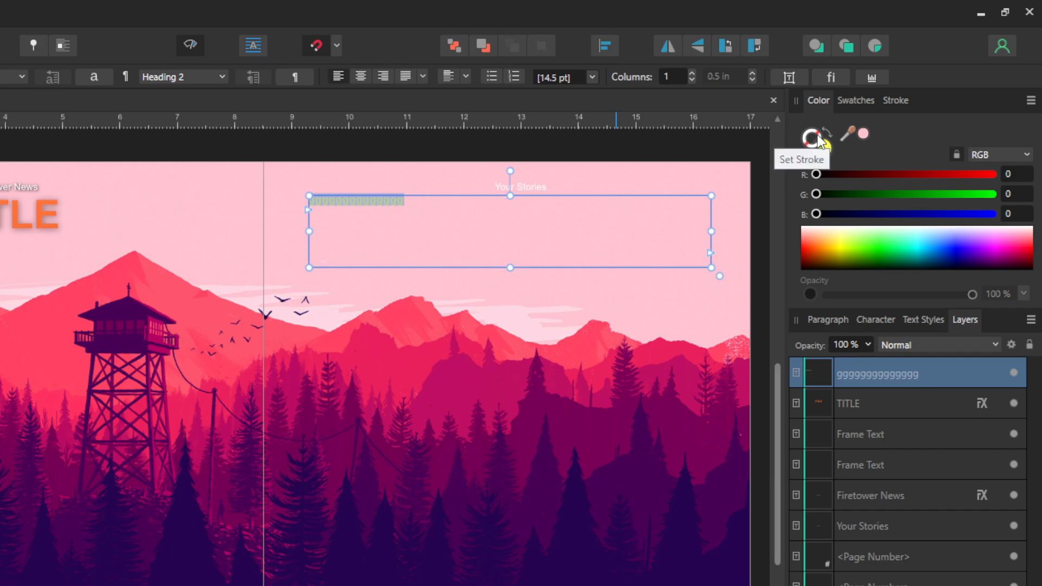
pyautogui.click(854, 100)
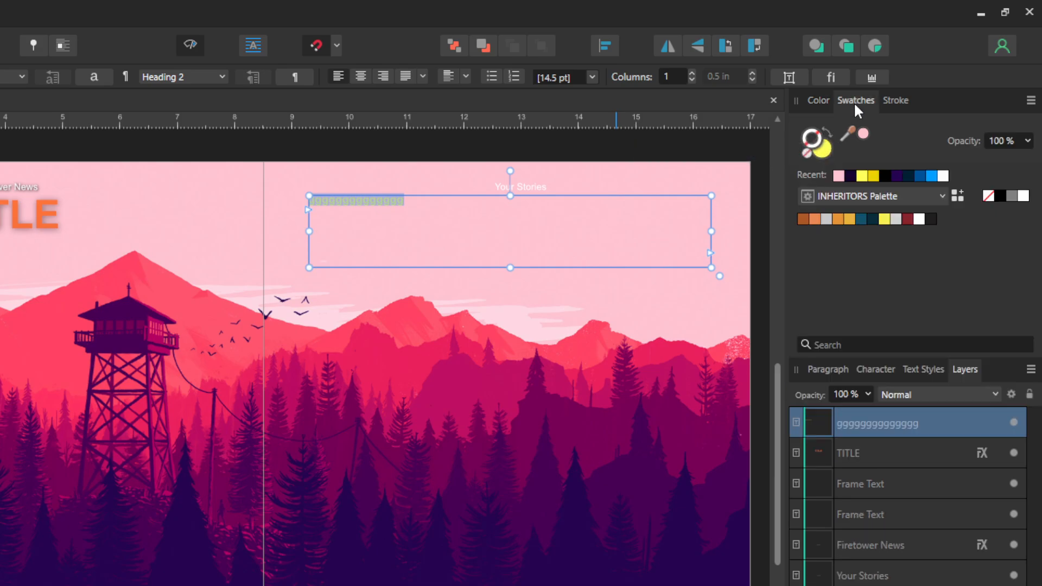
pyautogui.click(893, 101)
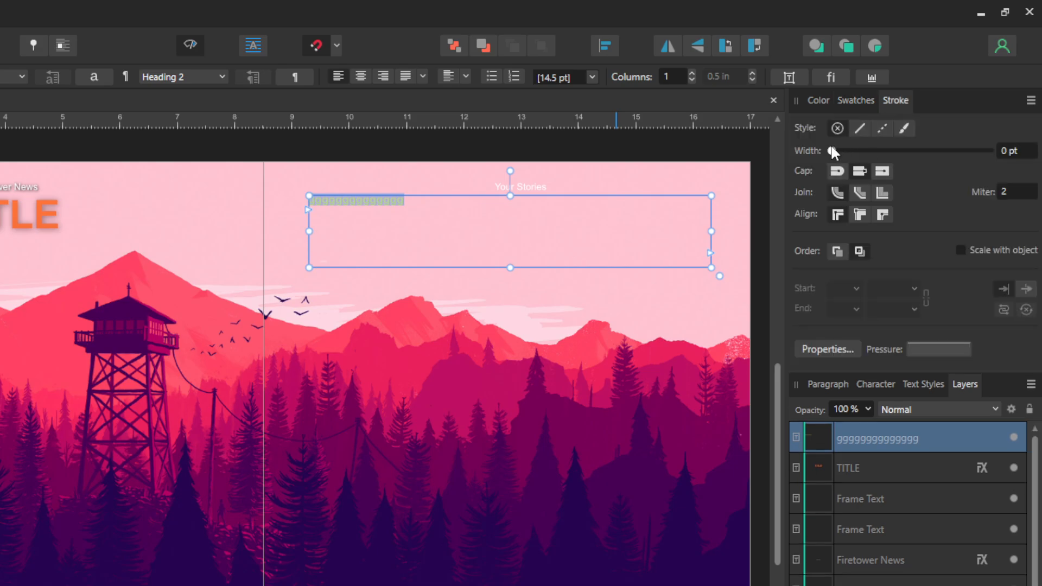
pyautogui.click(855, 130)
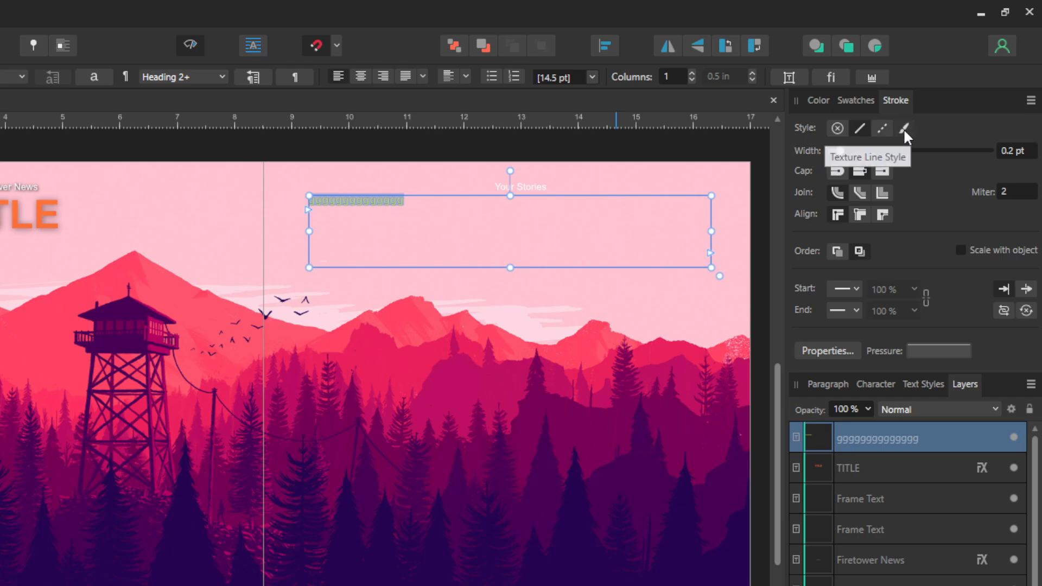
pyautogui.click(882, 129)
pyautogui.moveTo(839, 151); pyautogui.dragTo(861, 151)
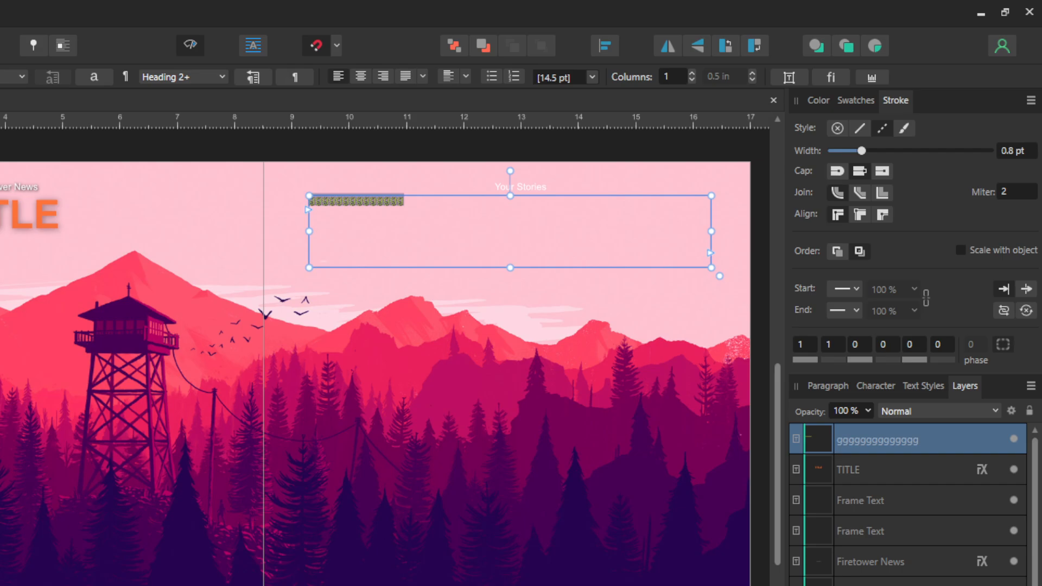
# - Enlarge the row of g's to 50 pt and widen its dashed stroke to 3.4 pt
pyautogui.hotkey('ctrl', 'z')
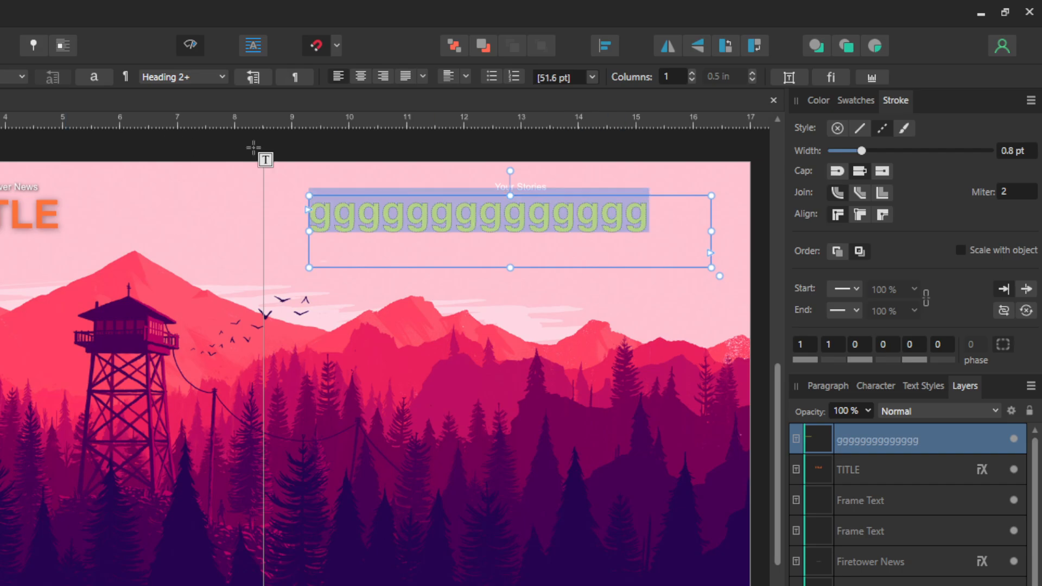
pyautogui.click(543, 242)
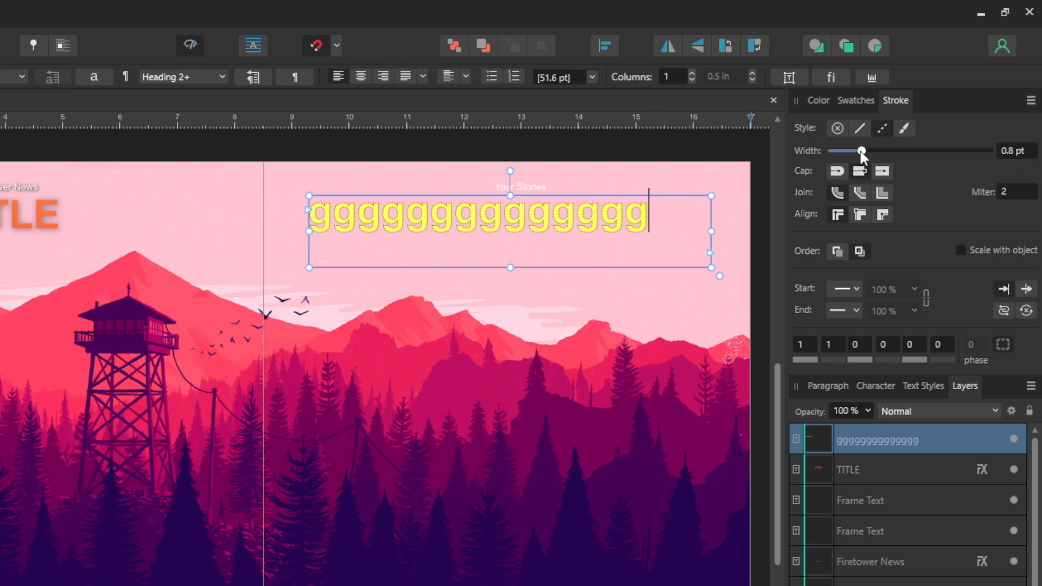
pyautogui.moveTo(861, 151); pyautogui.dragTo(943, 156)
pyautogui.tripleClick(669, 216)
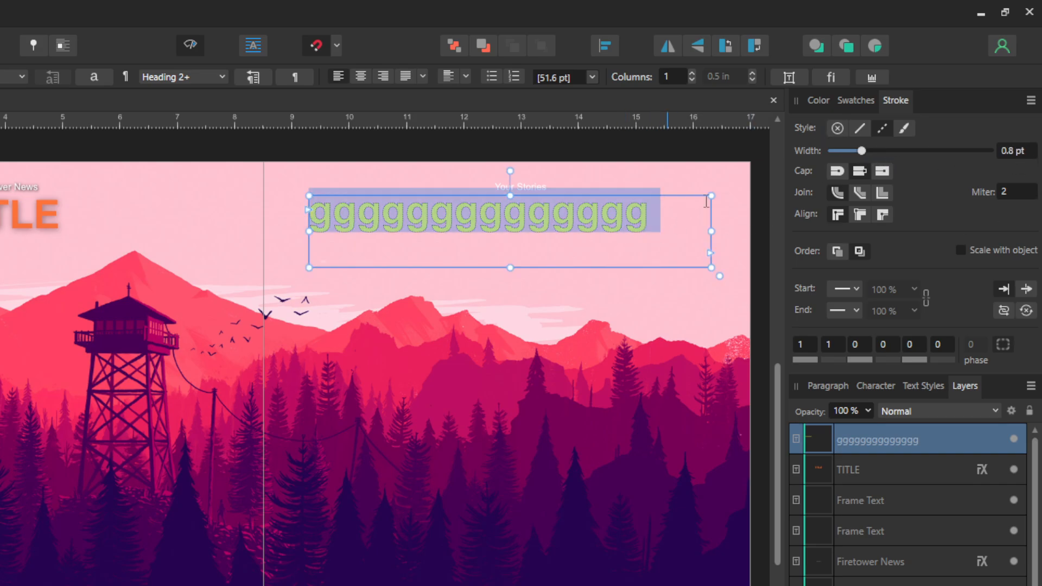
pyautogui.moveTo(861, 152)
pyautogui.mouseDown()
pyautogui.moveTo(899, 153)
pyautogui.moveTo(876, 153)
pyautogui.mouseUp()
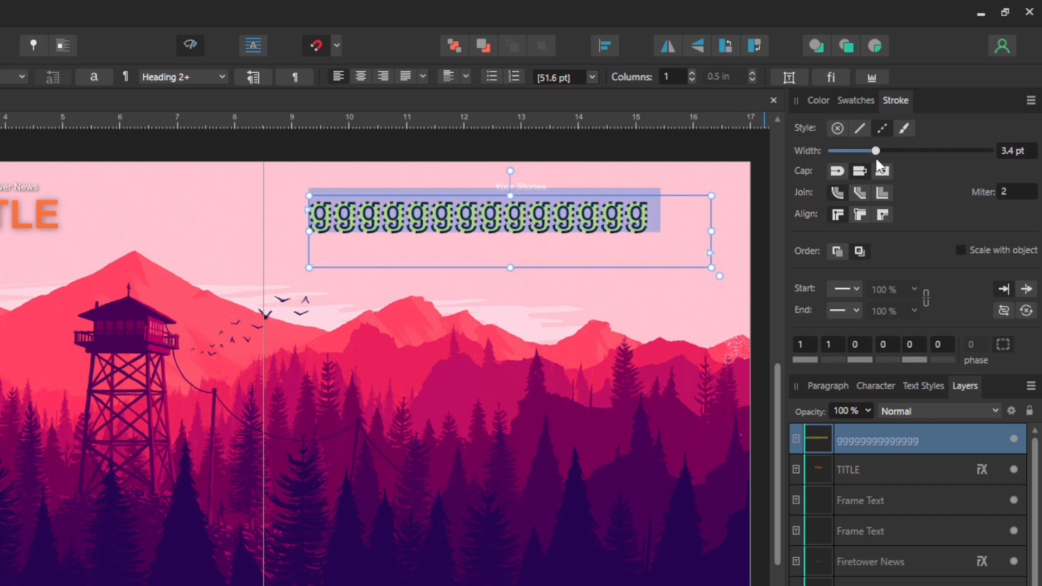
# - Change the text's stroke to a solid 2.7 pt line coloured orange (RGB 213, 127, 0)
pyautogui.click(859, 128)
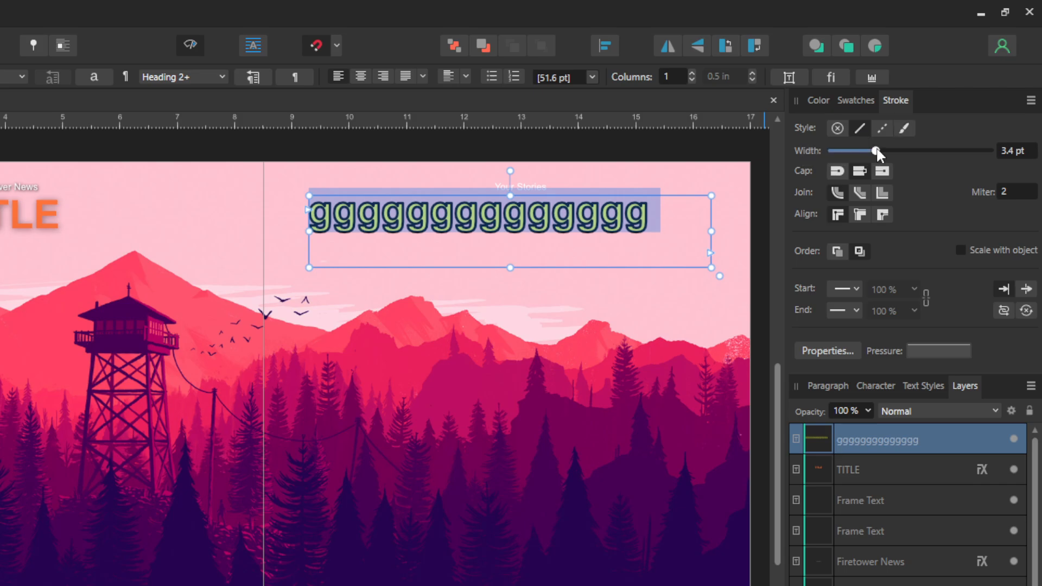
pyautogui.moveTo(870, 153); pyautogui.dragTo(873, 151)
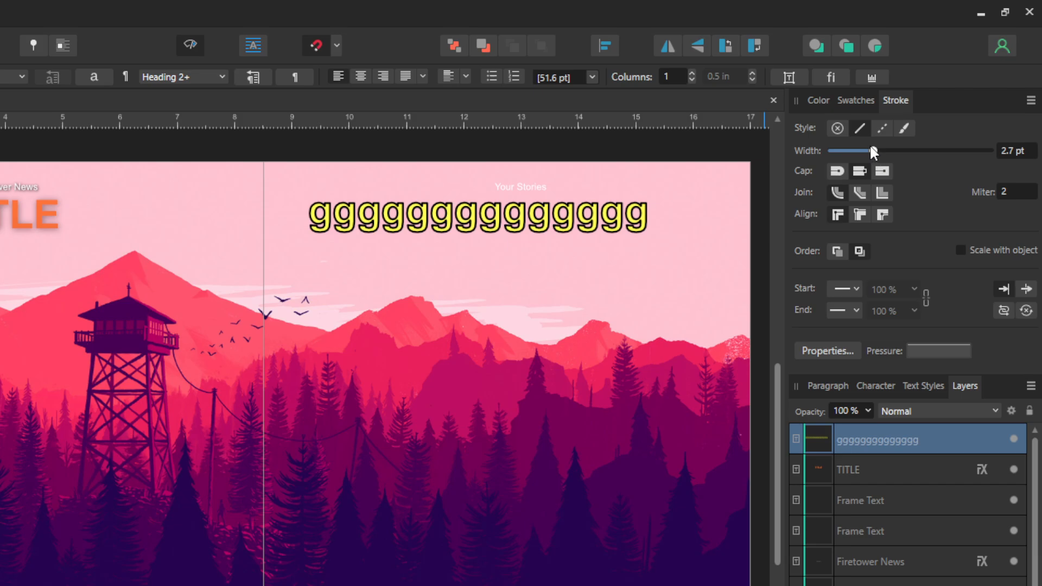
pyautogui.click(819, 101)
pyautogui.click(852, 100)
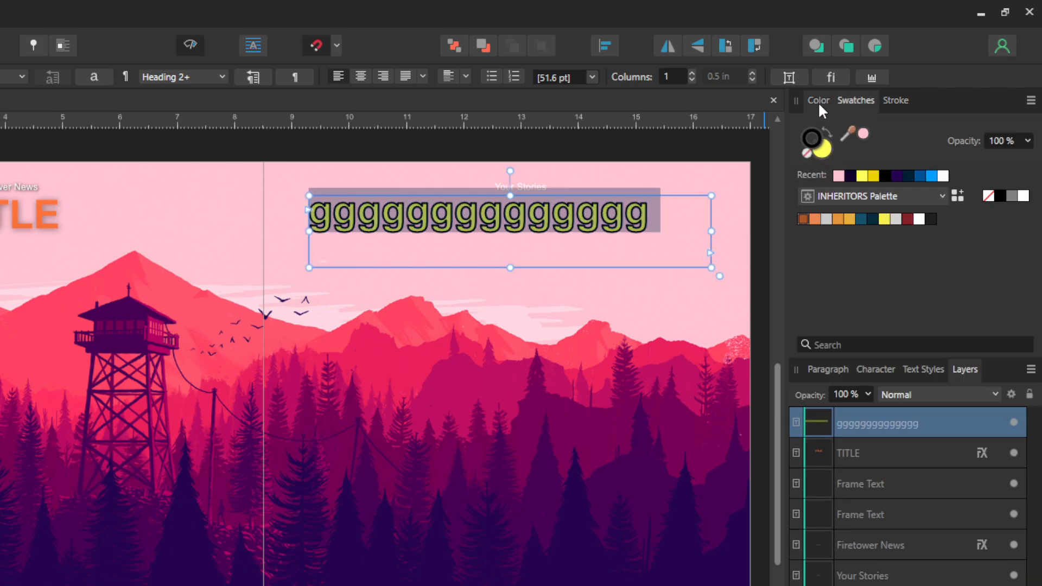
pyautogui.click(818, 100)
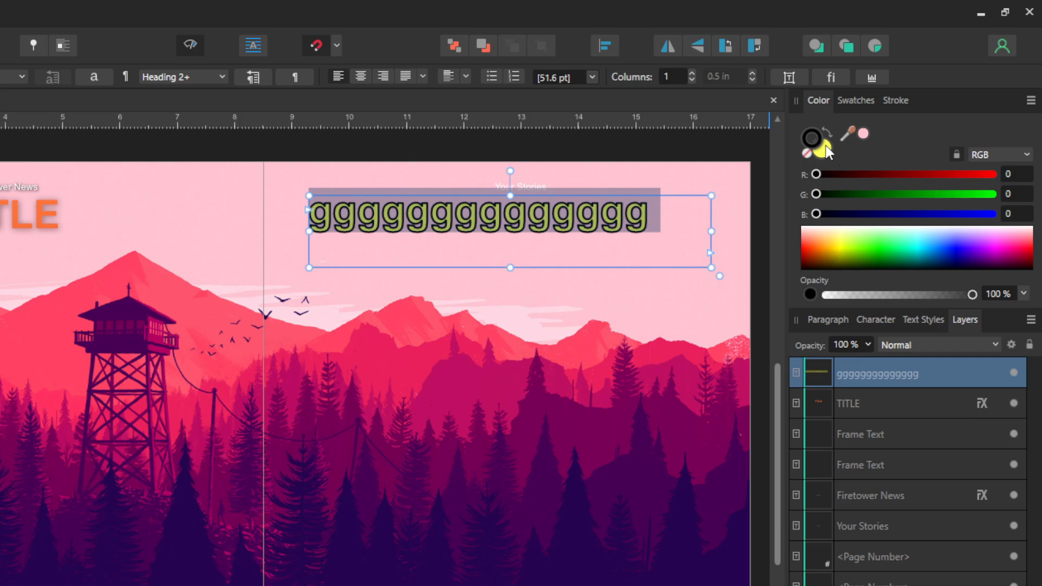
pyautogui.moveTo(836, 240)
pyautogui.mouseDown()
pyautogui.moveTo(812, 247)
pyautogui.moveTo(836, 236)
pyautogui.moveTo(891, 255)
pyautogui.moveTo(956, 243)
pyautogui.moveTo(843, 260)
pyautogui.moveTo(828, 243)
pyautogui.moveTo(798, 257)
pyautogui.moveTo(819, 242)
pyautogui.moveTo(860, 269)
pyautogui.moveTo(896, 241)
pyautogui.moveTo(803, 262)
pyautogui.moveTo(808, 243)
pyautogui.moveTo(858, 256)
pyautogui.moveTo(812, 259)
pyautogui.moveTo(824, 249)
pyautogui.mouseUp()
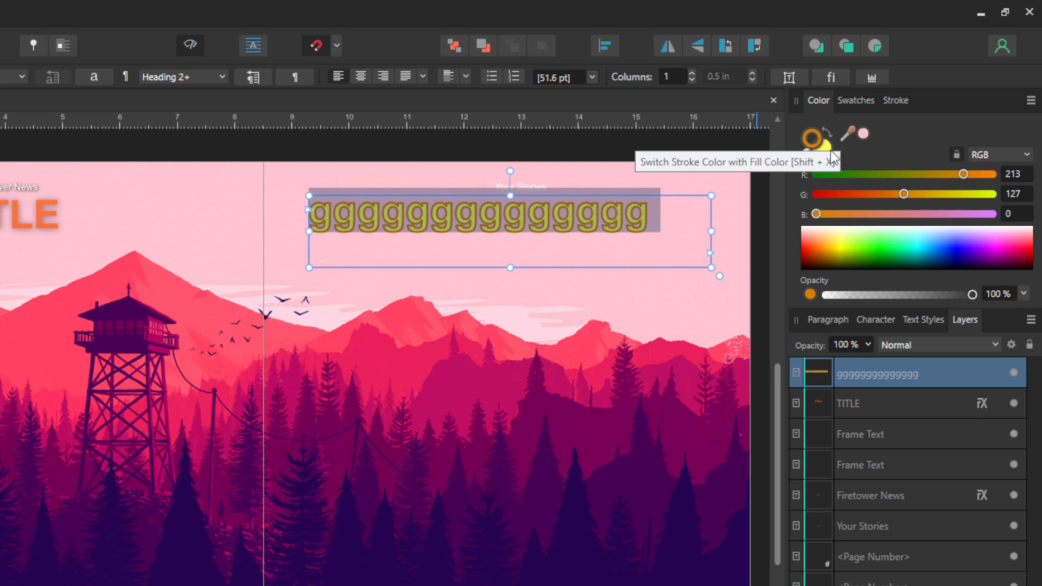
# - Swap the text's stroke and fill colours, and swap them back
pyautogui.click(825, 130)
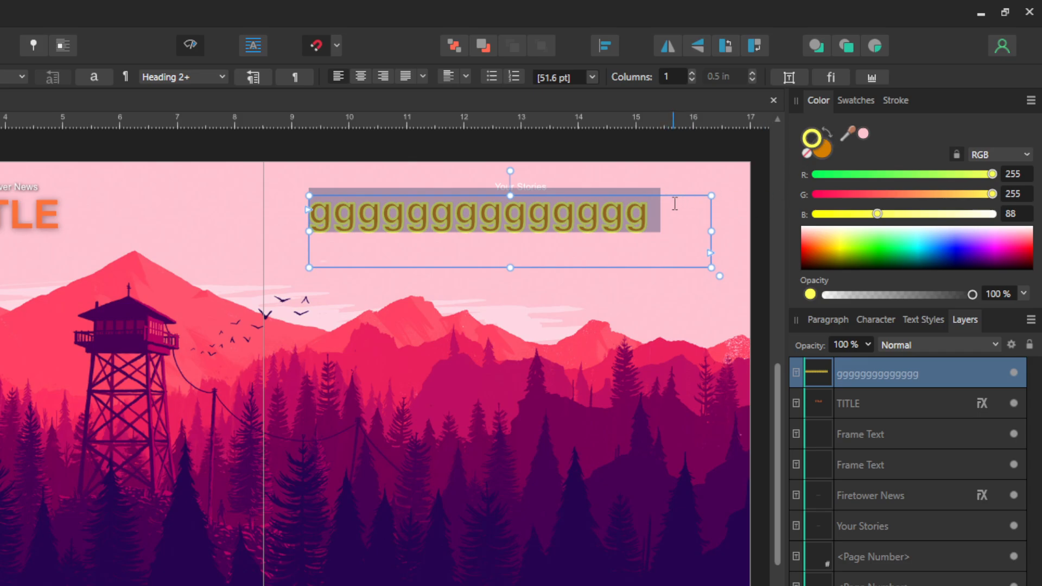
pyautogui.click(828, 131)
pyautogui.click(829, 131)
pyautogui.click(829, 131)
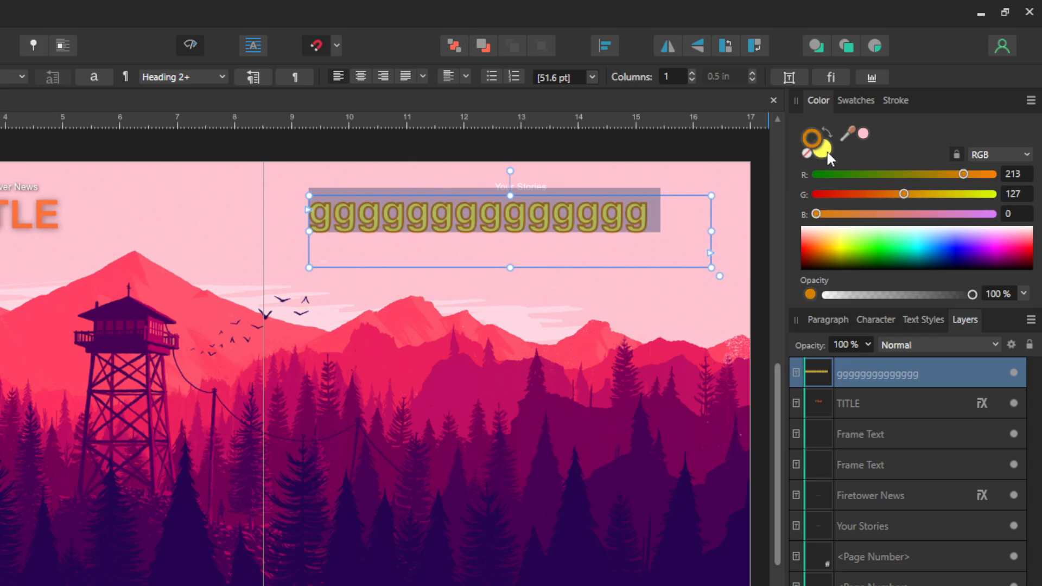
# - Try a light green fill on the text, and replace it with magenta (RGB 191, 15, 98) sampled from the forest artwork
pyautogui.click(825, 150)
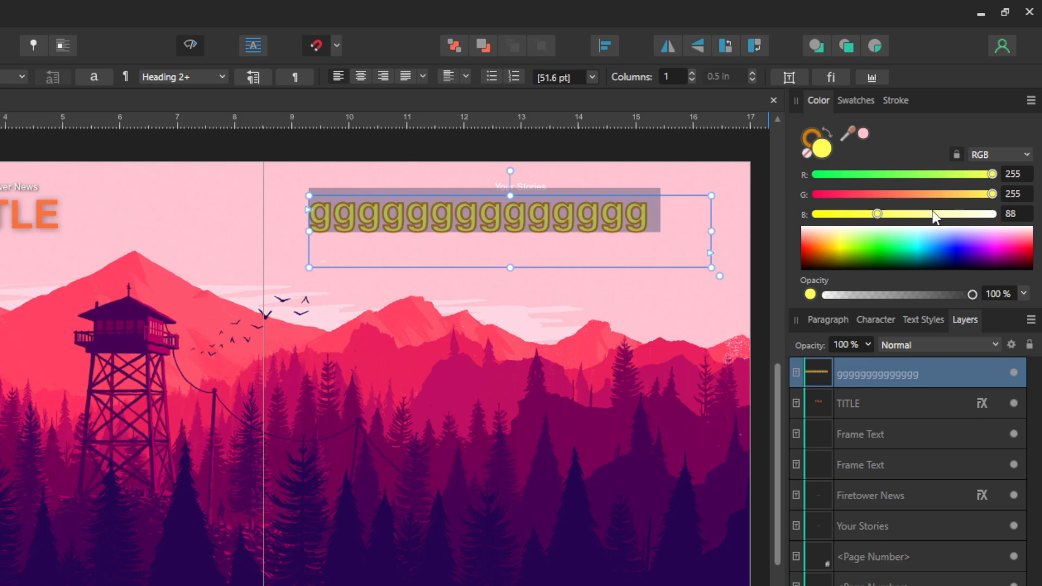
pyautogui.click(875, 240)
pyautogui.moveTo(874, 240)
pyautogui.mouseDown()
pyautogui.moveTo(934, 253)
pyautogui.moveTo(930, 242)
pyautogui.moveTo(832, 249)
pyautogui.moveTo(818, 223)
pyautogui.moveTo(918, 253)
pyautogui.moveTo(959, 234)
pyautogui.moveTo(986, 242)
pyautogui.moveTo(862, 250)
pyautogui.moveTo(818, 228)
pyautogui.moveTo(802, 239)
pyautogui.moveTo(884, 234)
pyautogui.moveTo(916, 249)
pyautogui.moveTo(935, 236)
pyautogui.moveTo(866, 235)
pyautogui.mouseUp()
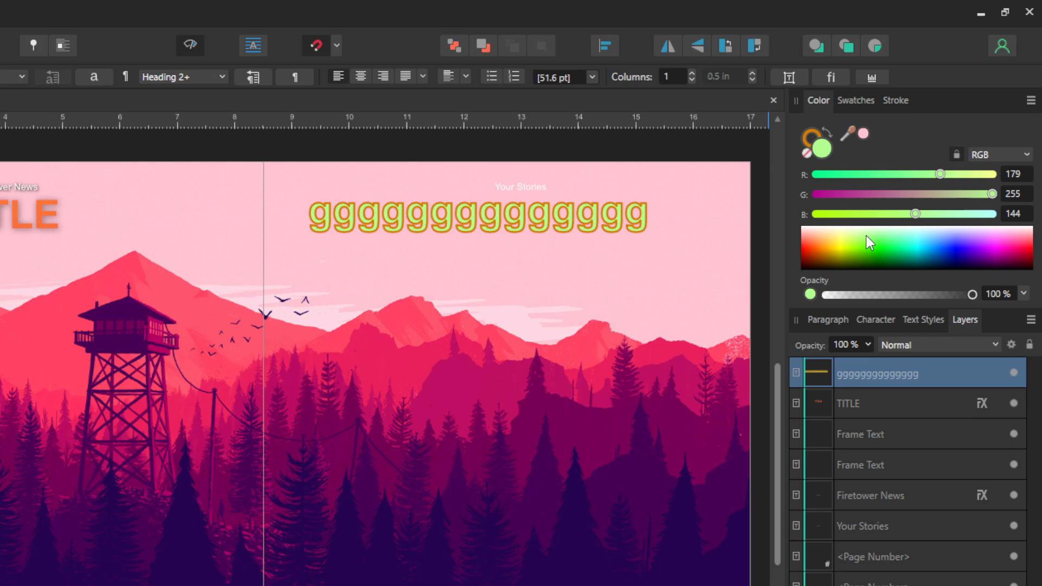
pyautogui.moveTo(857, 135); pyautogui.dragTo(446, 386)
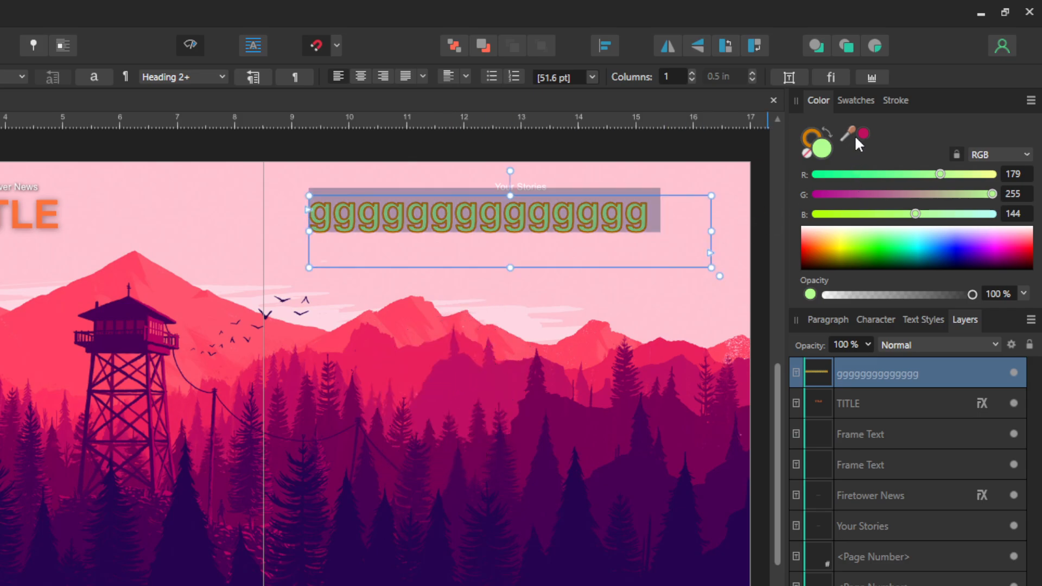
pyautogui.click(862, 133)
# - Remove the stroke from the whole row of g's and deselect the text frame
pyautogui.click(659, 219)
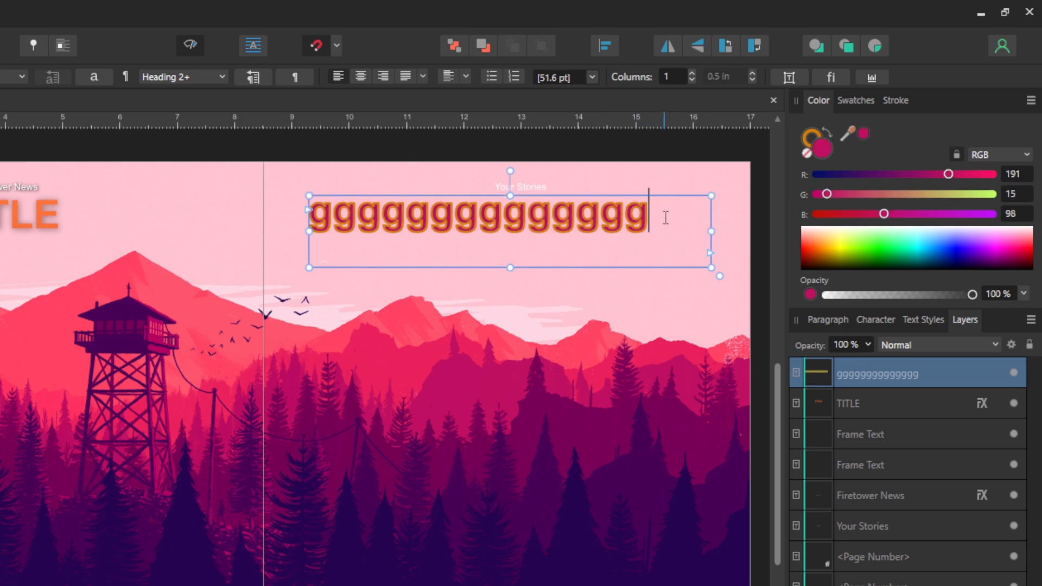
pyautogui.hotkey('ctrl', 'a')
pyautogui.click(895, 100)
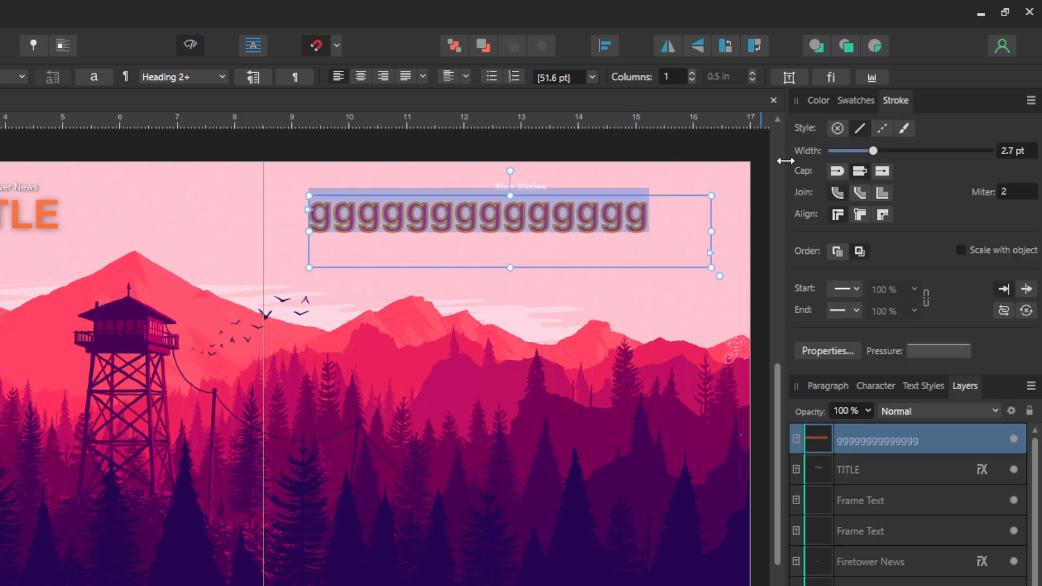
pyautogui.click(837, 128)
pyautogui.click(279, 216)
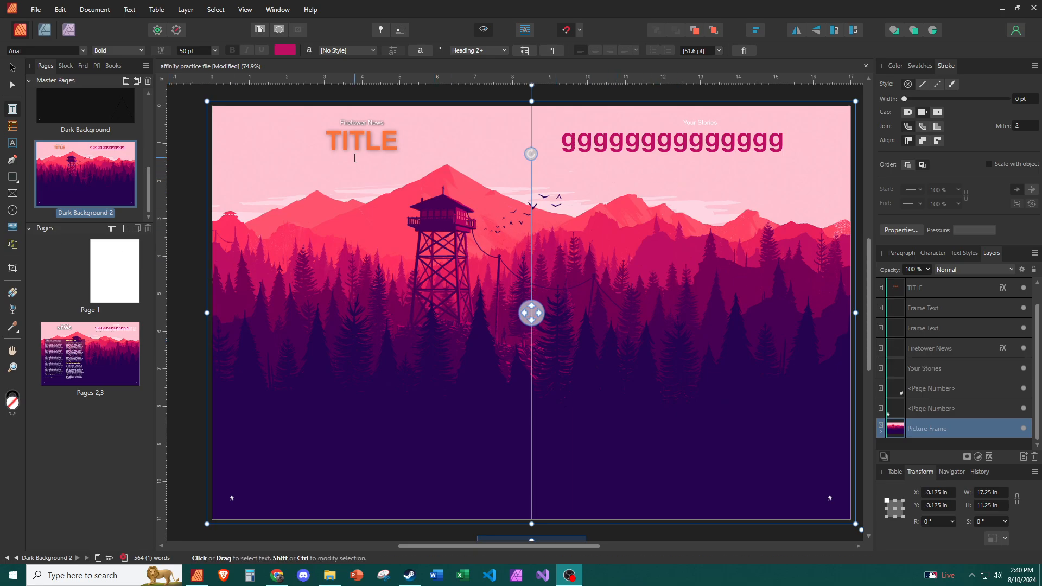
# - Select the g text and the TITLE text on the Dark Background 2 master, and open the pages 2–3 spread
pyautogui.doubleClick(579, 142)
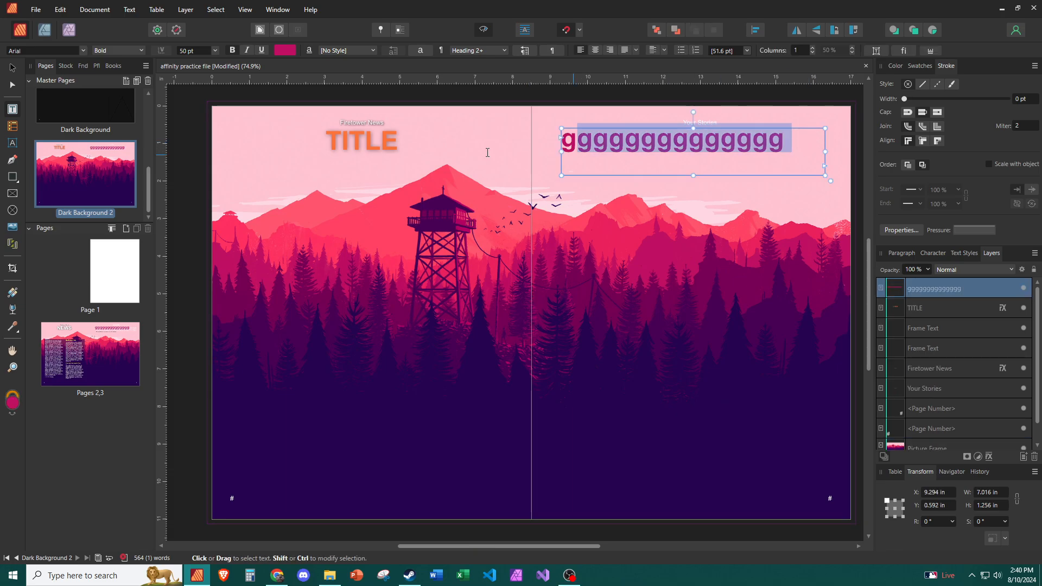
pyautogui.click(336, 144)
pyautogui.moveTo(336, 144); pyautogui.dragTo(414, 145)
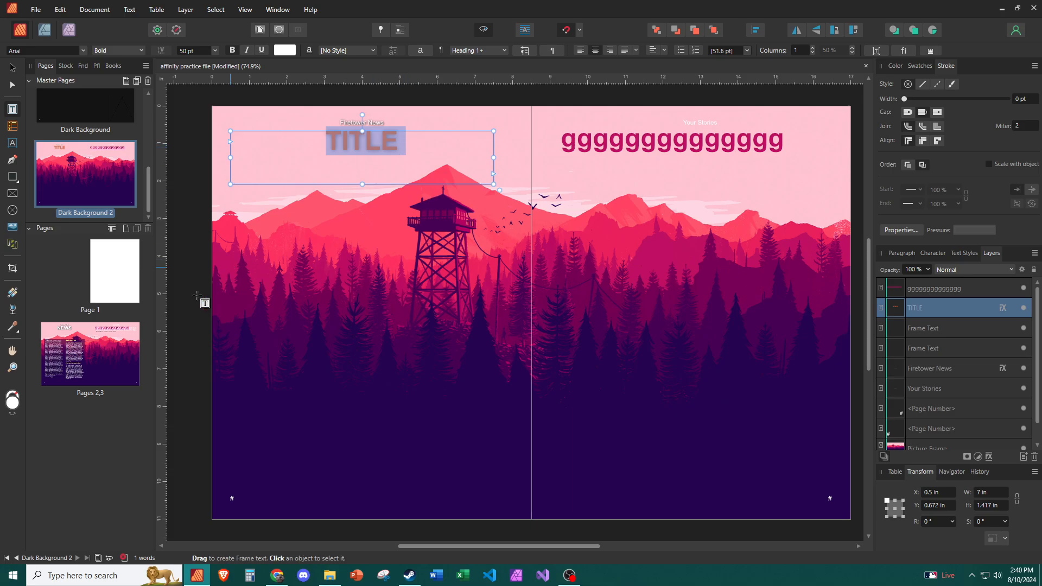
pyautogui.doubleClick(90, 354)
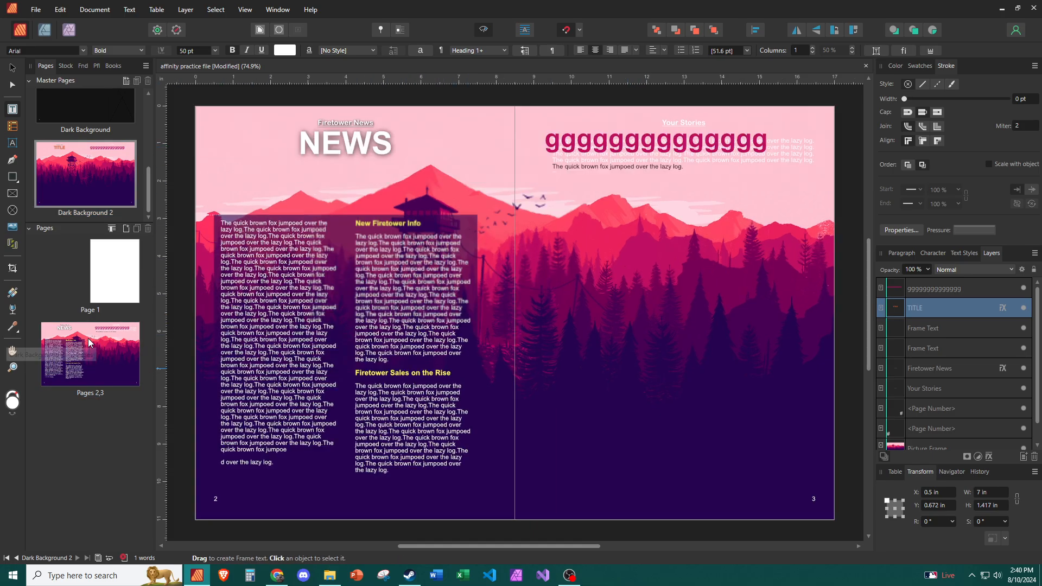
# - Examine which layers hold the g text and the body text frames on pages 2–3
pyautogui.click(593, 173)
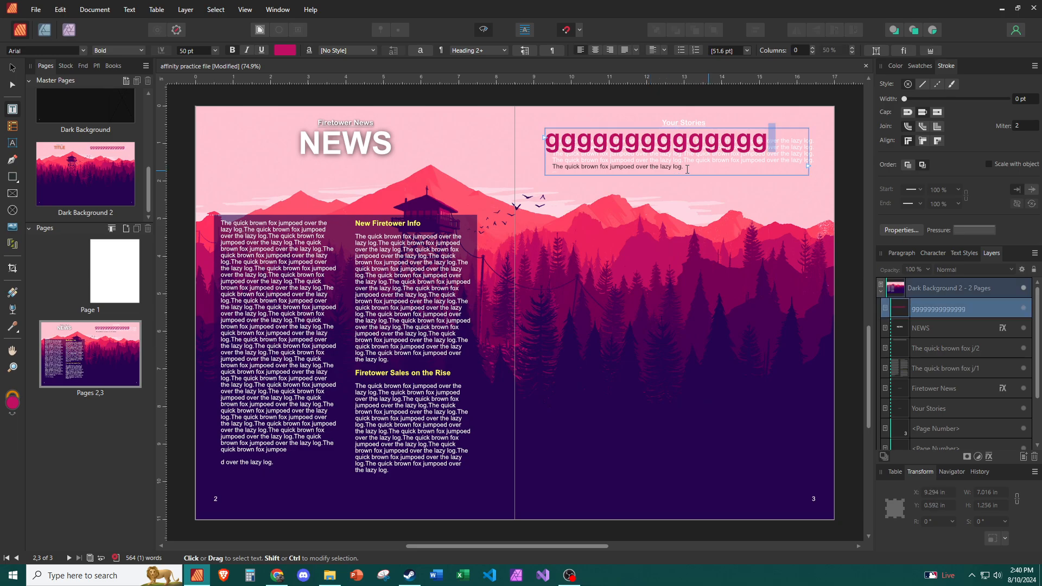
pyautogui.doubleClick(560, 144)
pyautogui.click(936, 349)
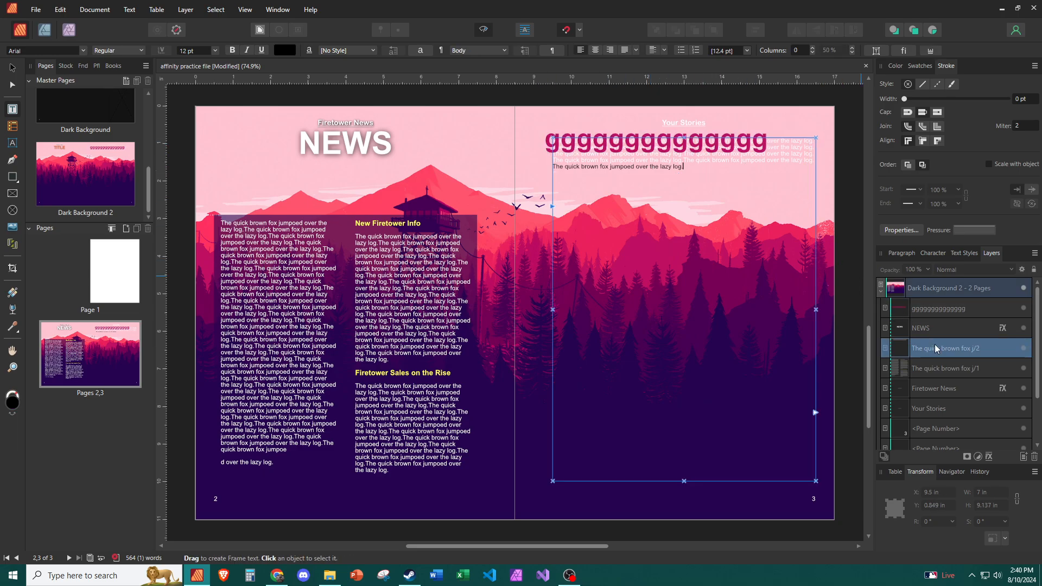
pyautogui.click(958, 313)
pyautogui.click(953, 373)
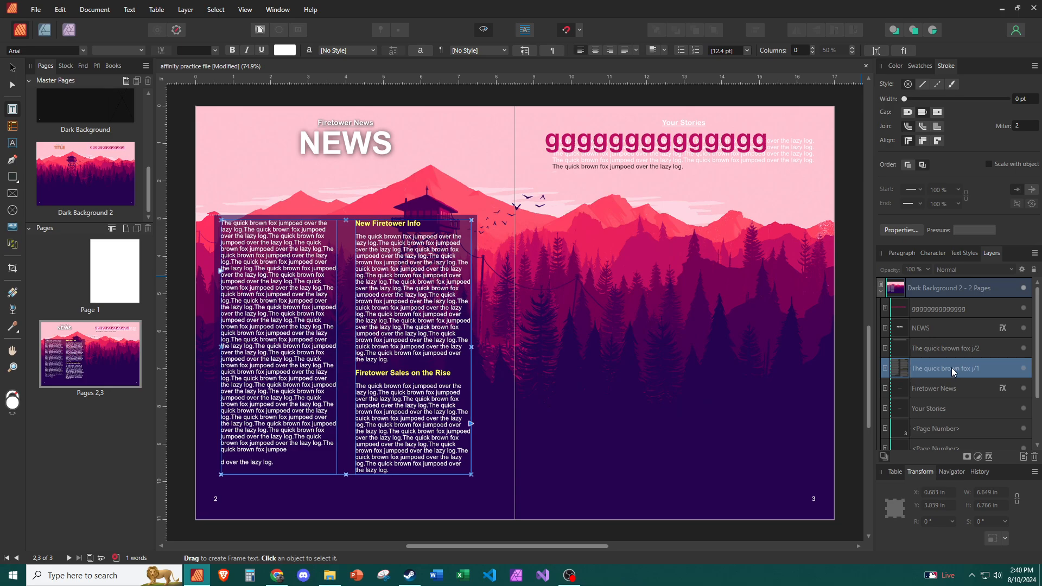
# - Delete the "quick brown fox" text under "Your Stories" on page 3, leaving its frame in place
pyautogui.click(954, 350)
pyautogui.click(713, 180)
pyautogui.hotkey('ctrl', 'a')
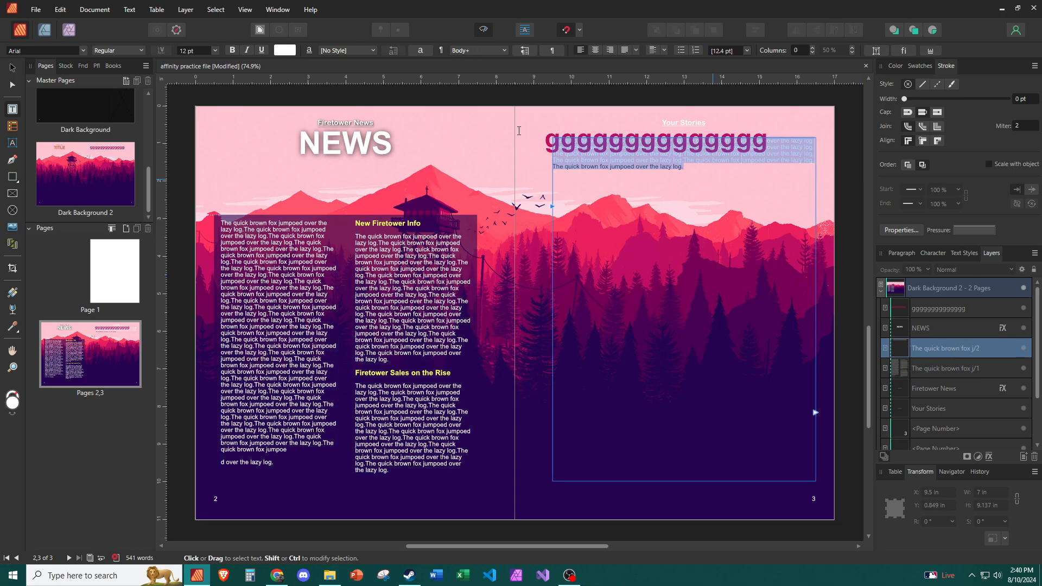
pyautogui.press('Delete')
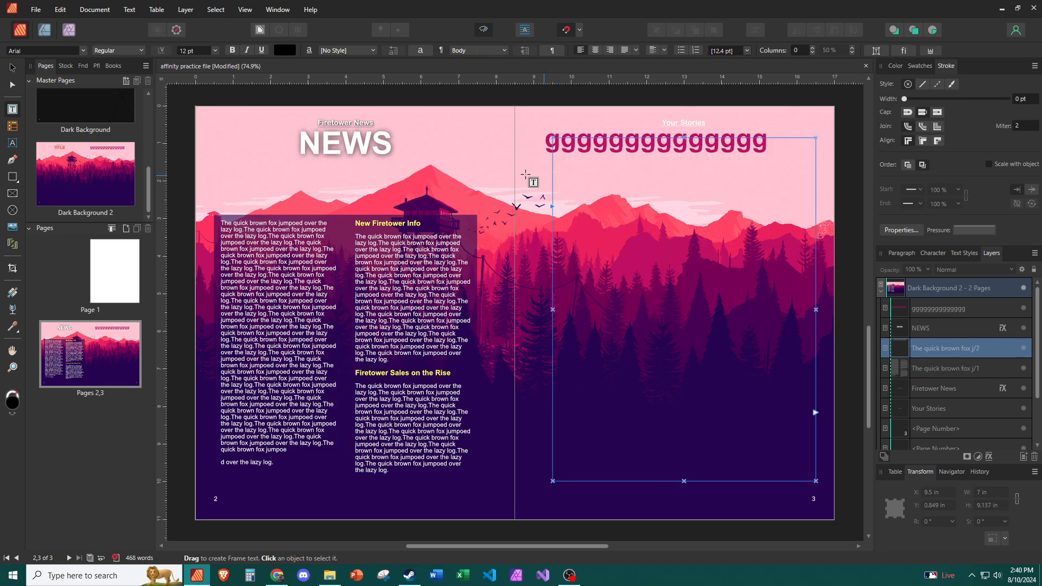
# - Examine the colour, stroke and swatch settings and the list of available swatch palettes
pyautogui.click(194, 144)
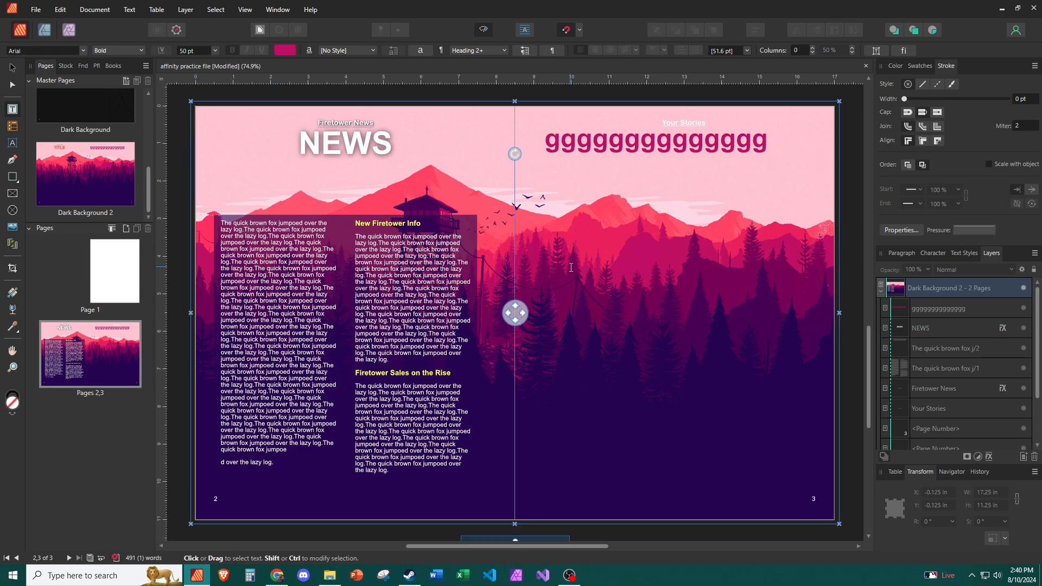
pyautogui.click(895, 66)
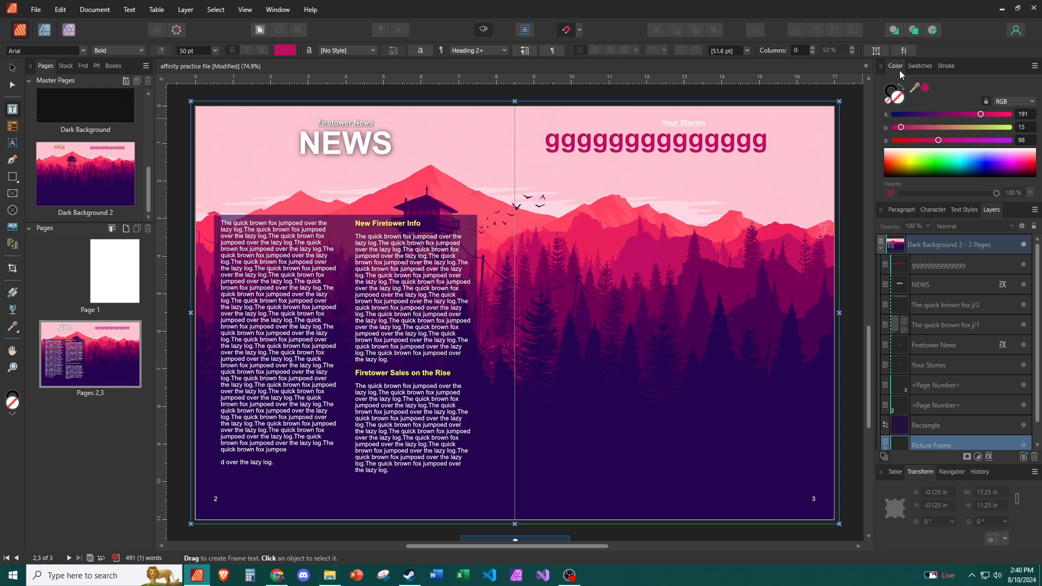
pyautogui.click(945, 66)
pyautogui.click(919, 71)
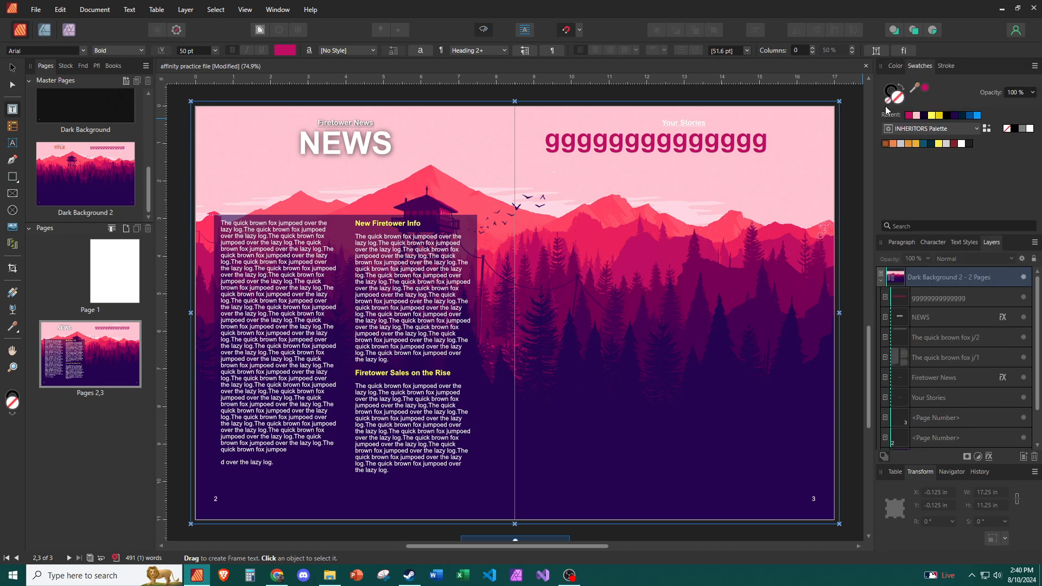
pyautogui.click(930, 129)
pyautogui.scroll(1, 910, 240)
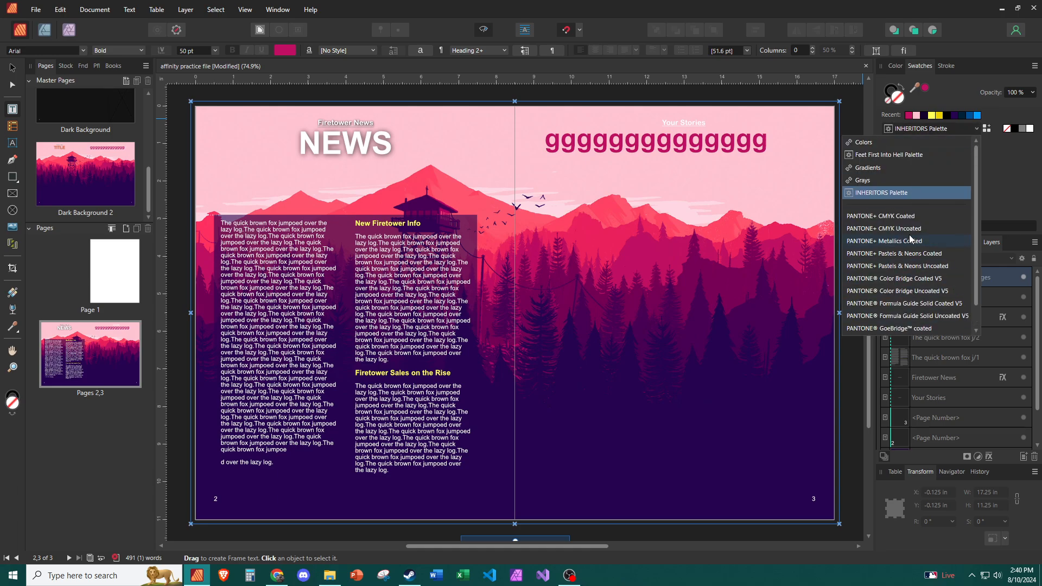
pyautogui.click(1012, 171)
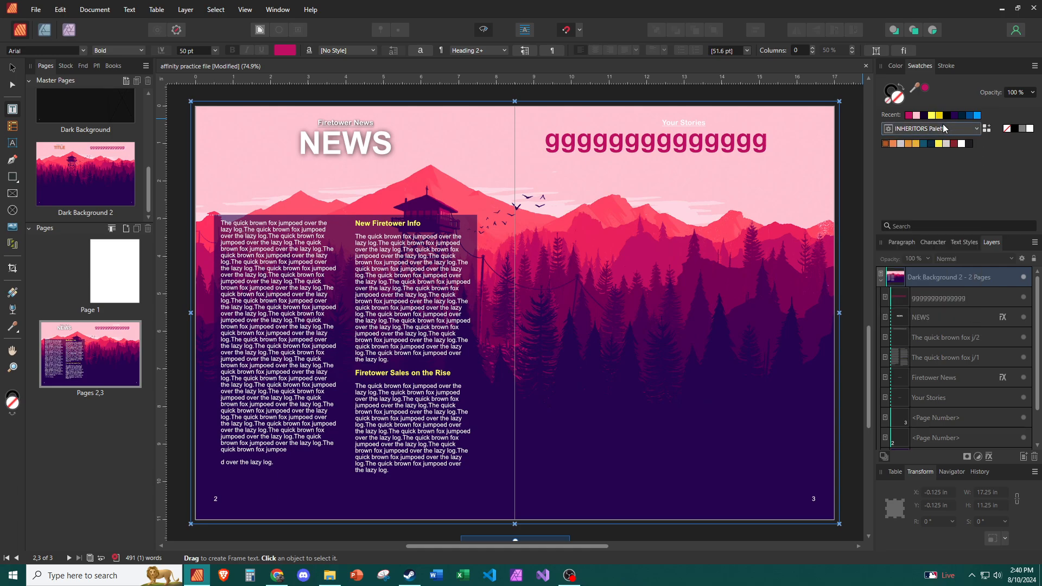
pyautogui.click(945, 129)
pyautogui.click(1001, 164)
# - Select the row of g's on page 3 and show the Colors palette in the swatches
pyautogui.tripleClick(729, 142)
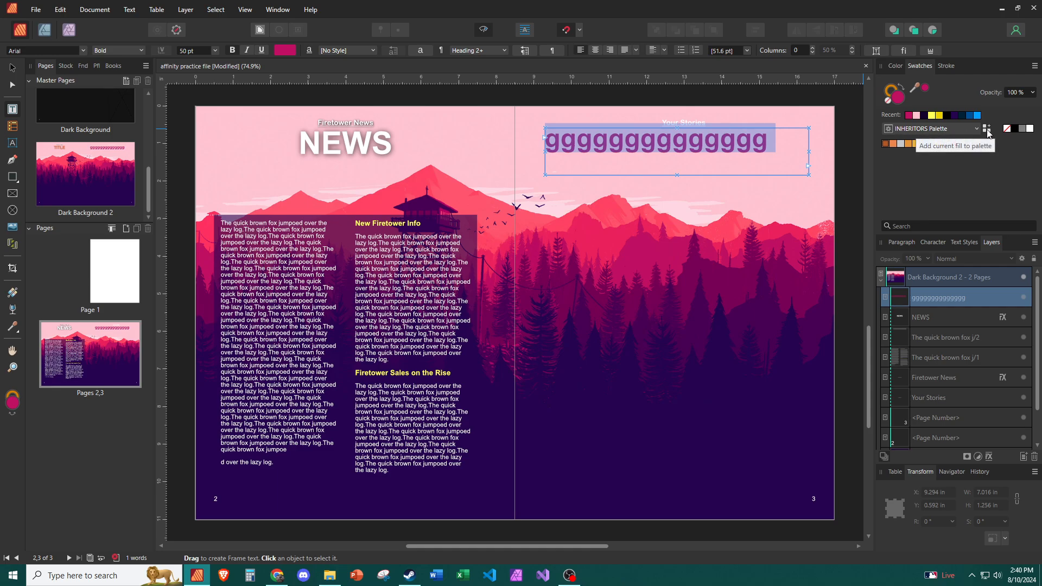
pyautogui.click(889, 134)
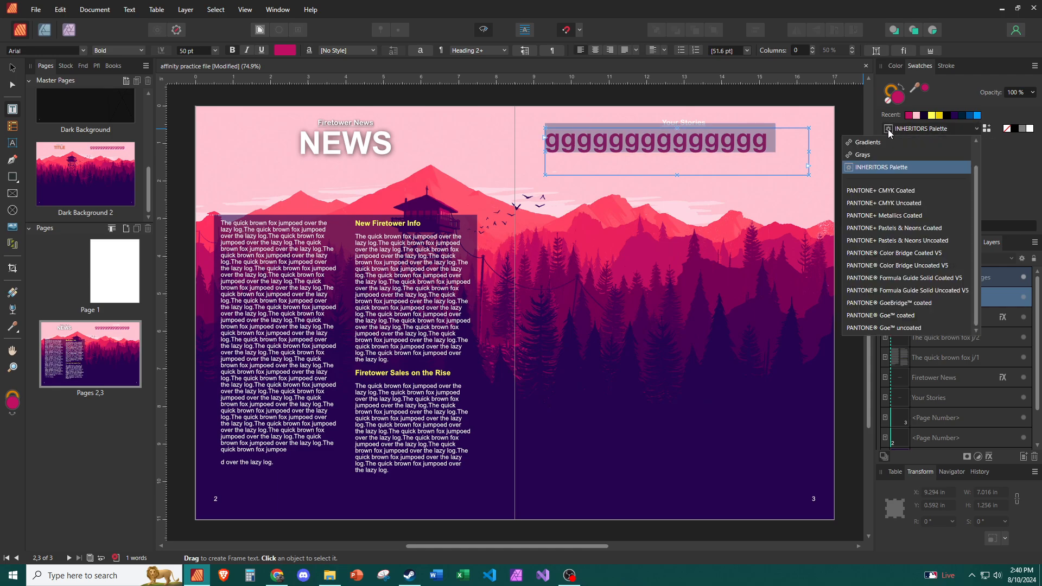
pyautogui.scroll(1, 914, 265)
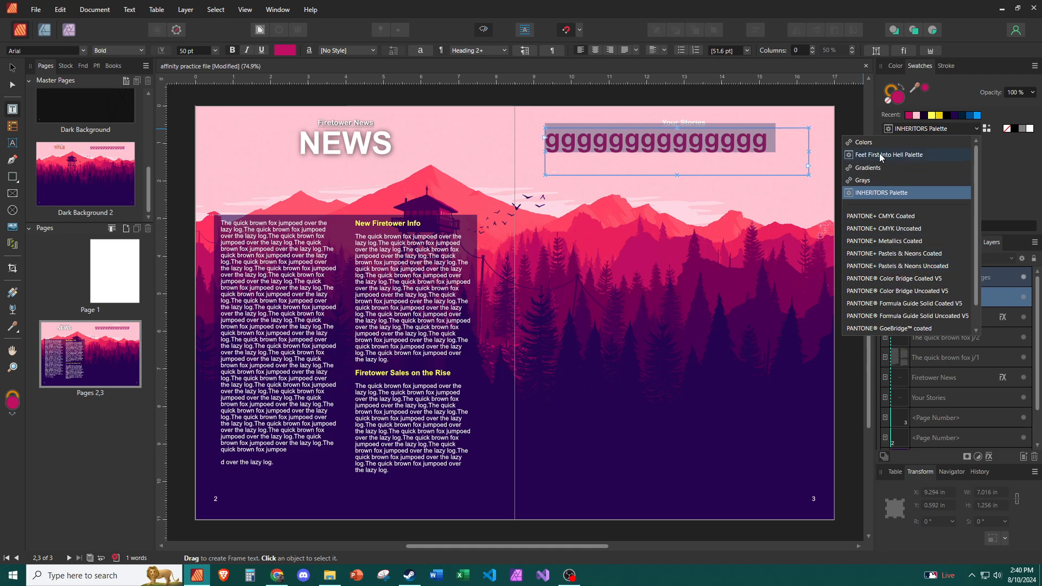
pyautogui.click(898, 120)
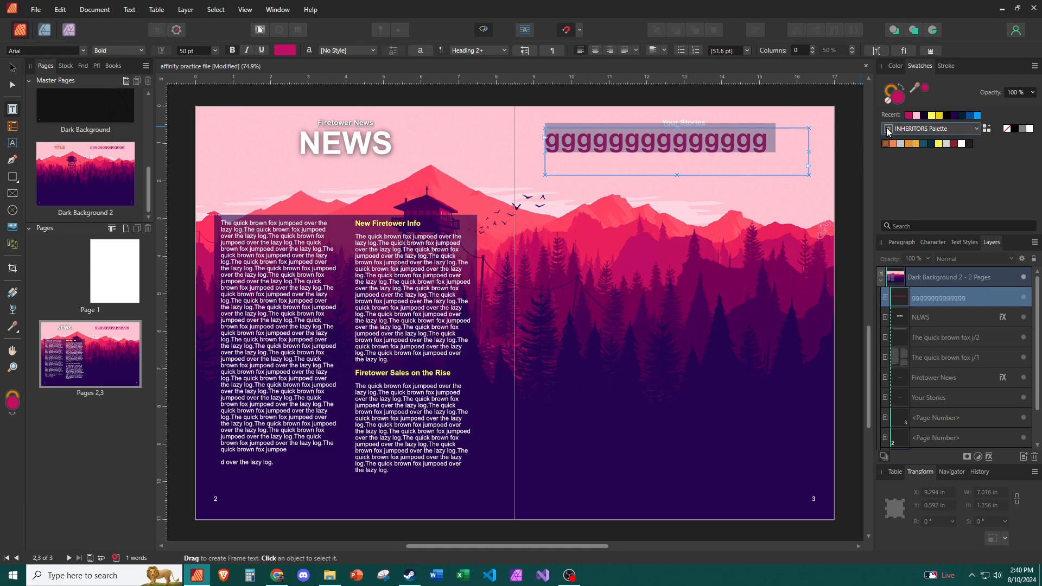
pyautogui.click(888, 132)
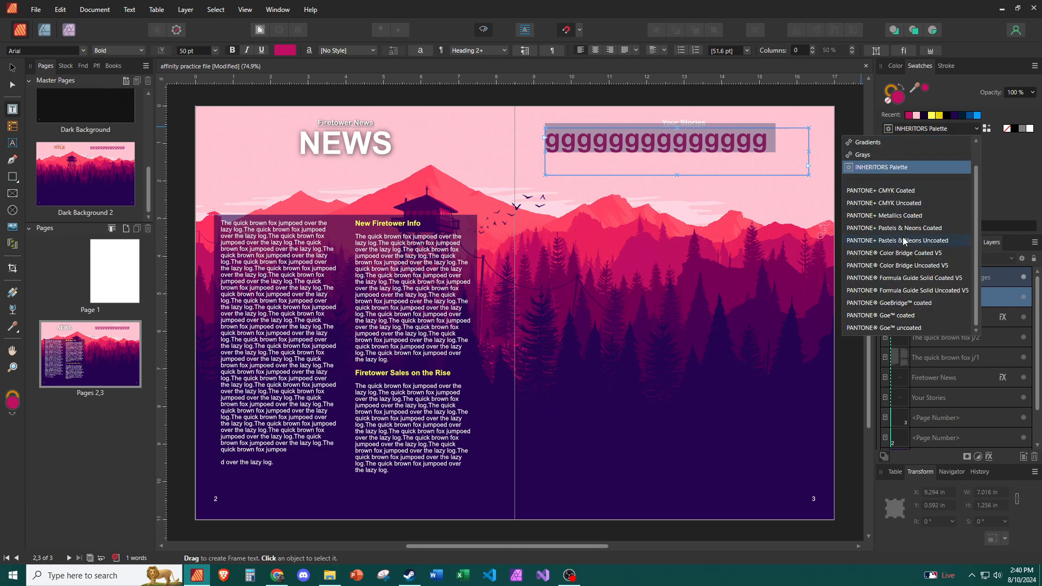
pyautogui.scroll(1, 903, 238)
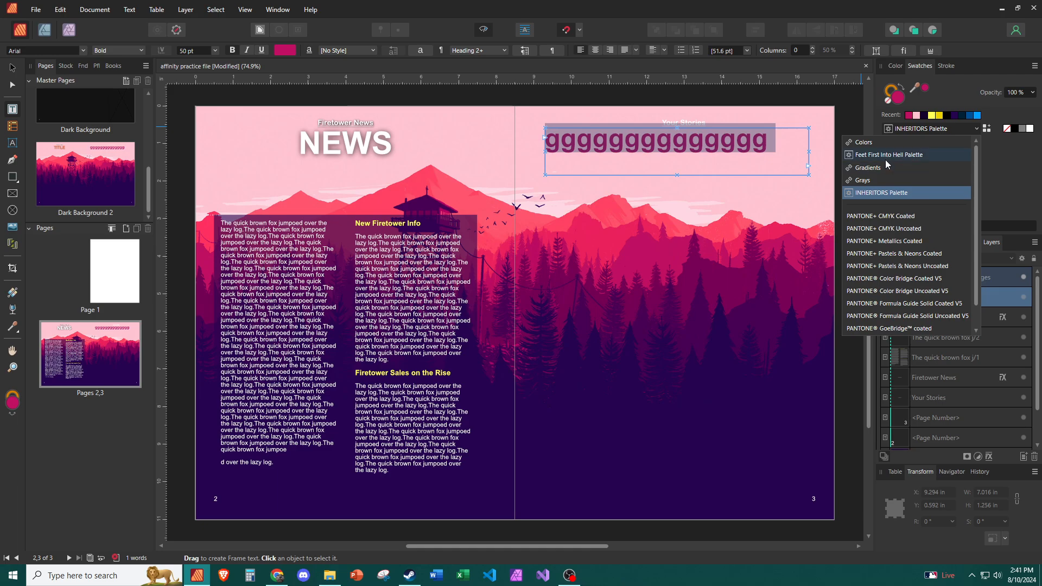
pyautogui.click(888, 143)
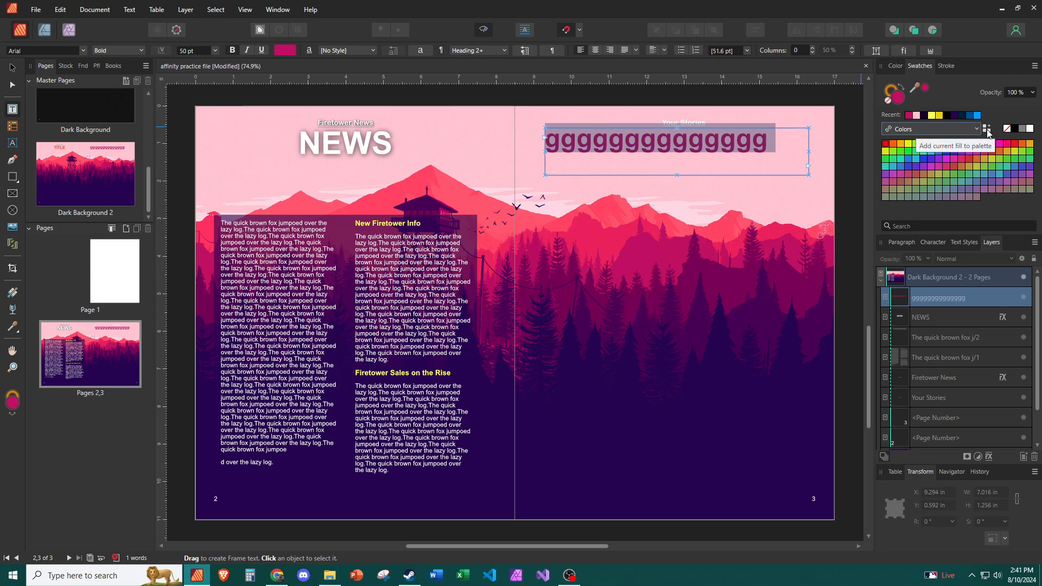
pyautogui.click(968, 130)
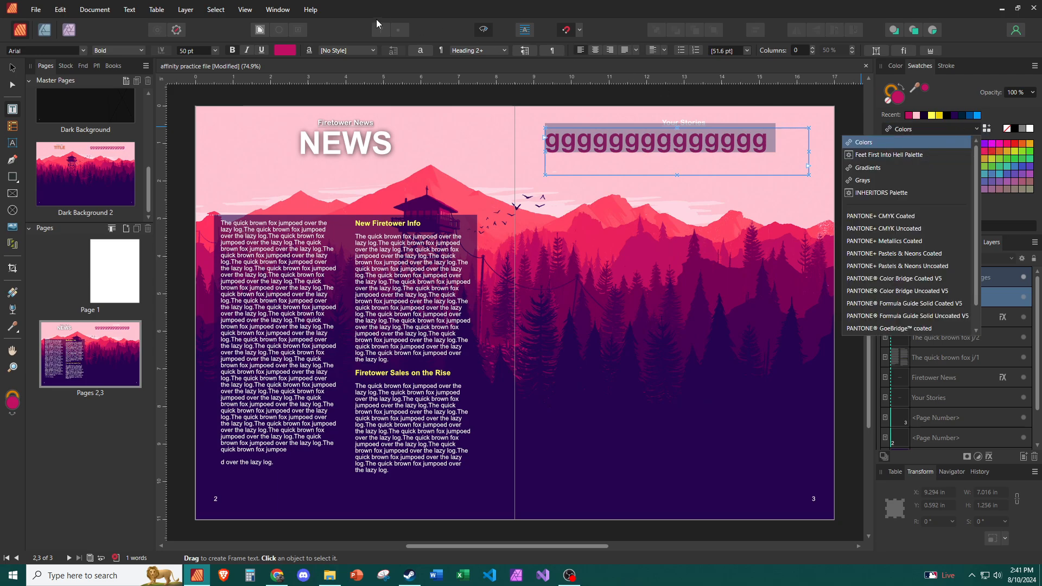
pyautogui.click(246, 12)
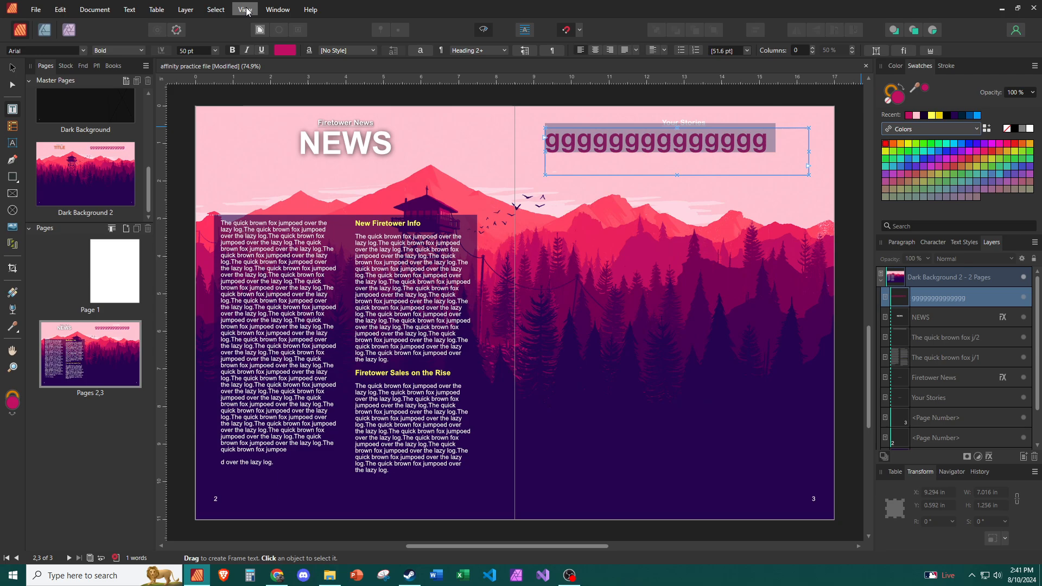
pyautogui.click(246, 12)
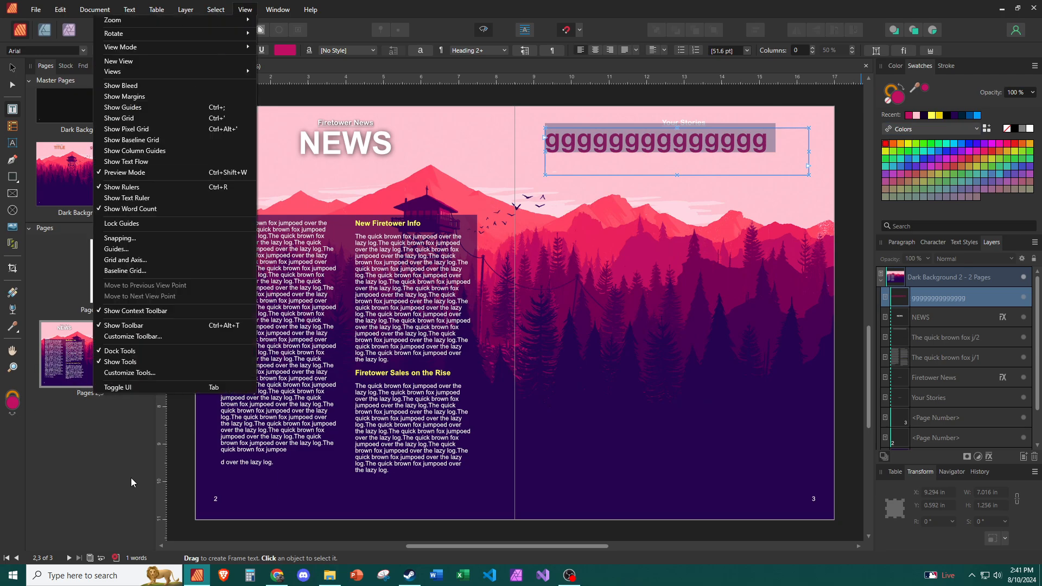
pyautogui.click(441, 15)
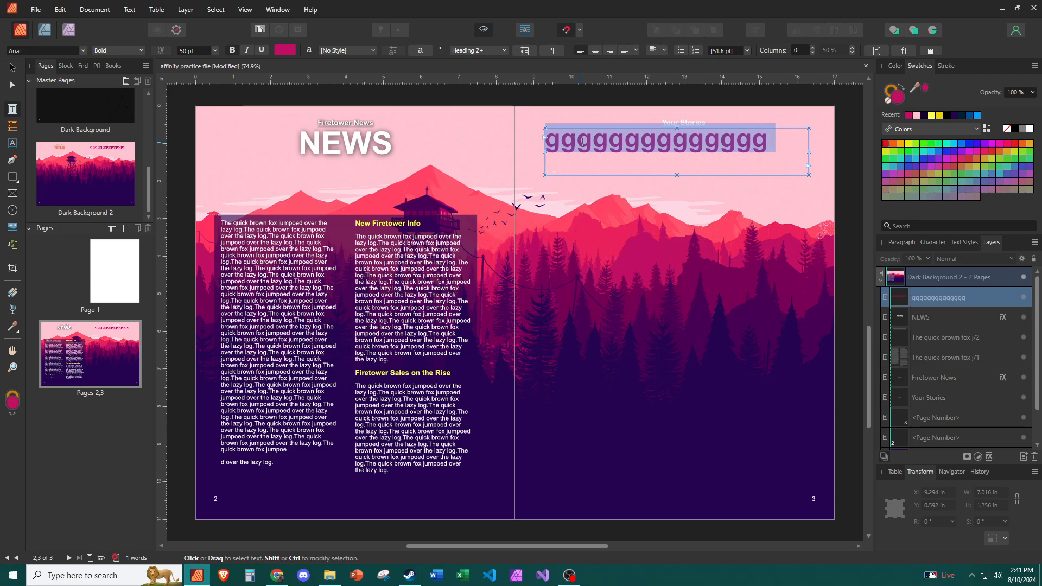
pyautogui.click(285, 50)
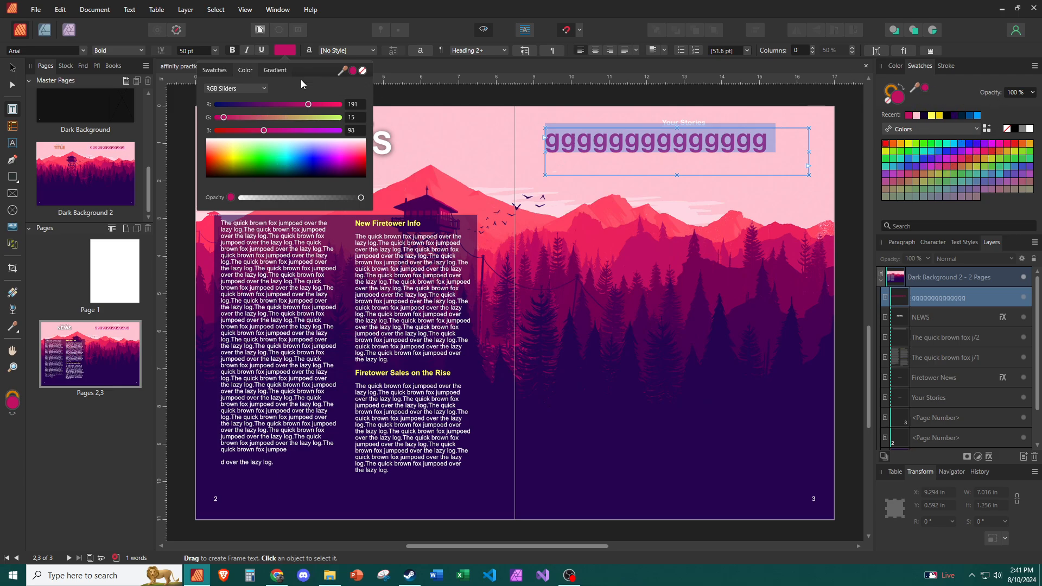
pyautogui.click(289, 52)
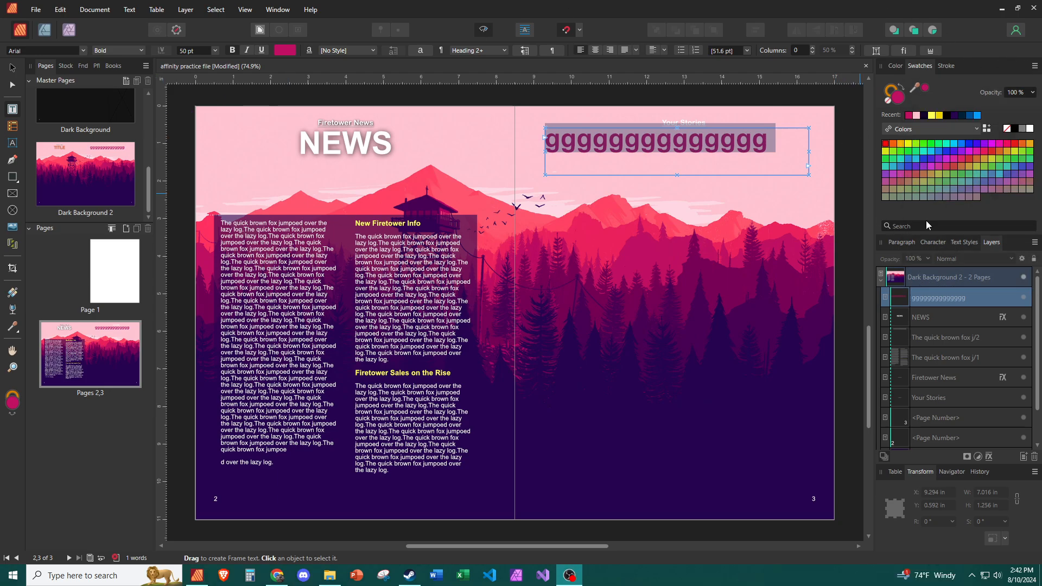
# - Create a new document palette named "Firetower" and check it in the palette list
pyautogui.click(1034, 66)
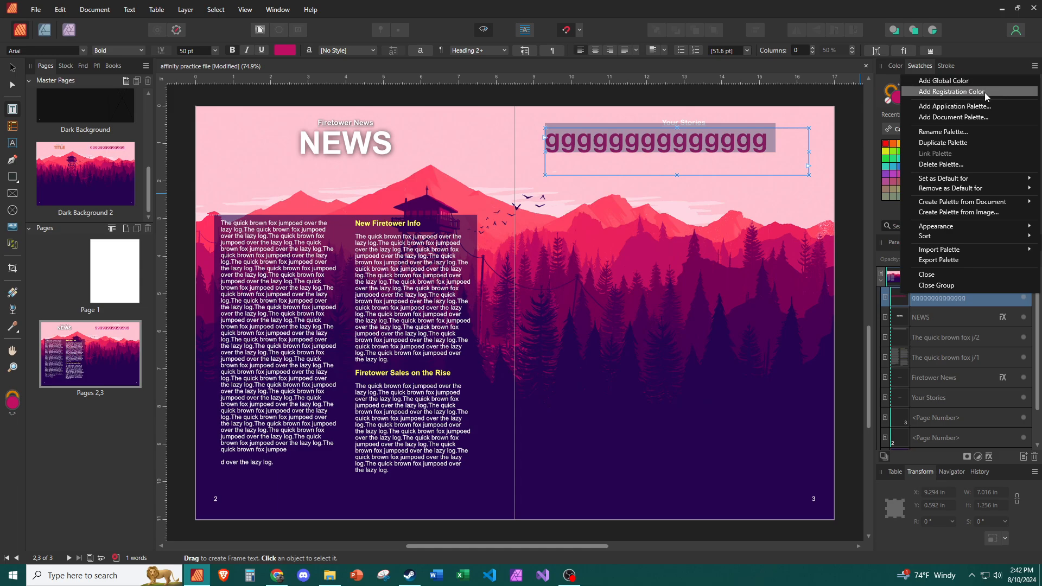
pyautogui.click(986, 121)
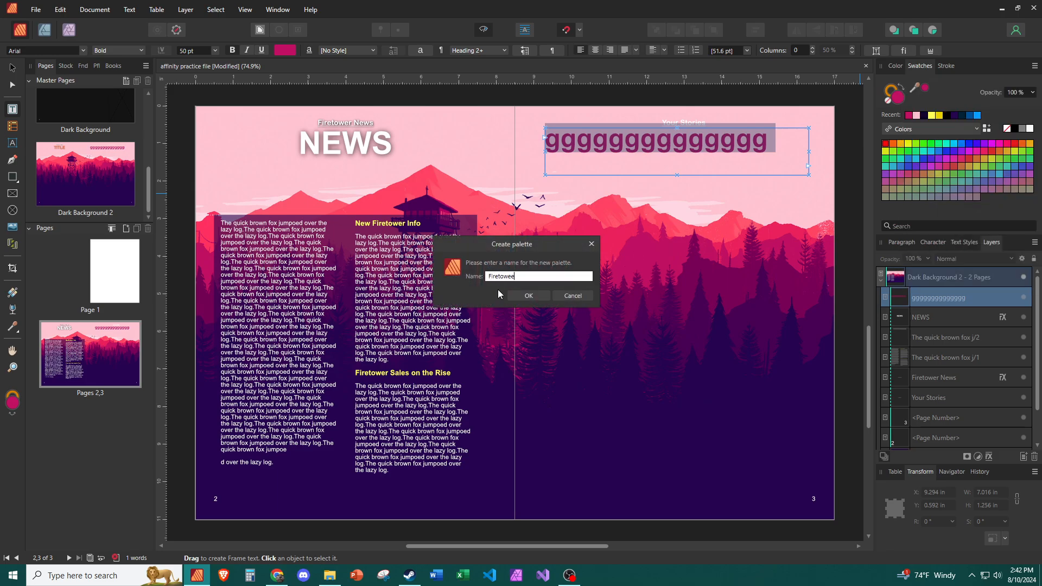
pyautogui.write('Firetowee')
pyautogui.press('BackSpace')
pyautogui.write('r')
pyautogui.click(520, 295)
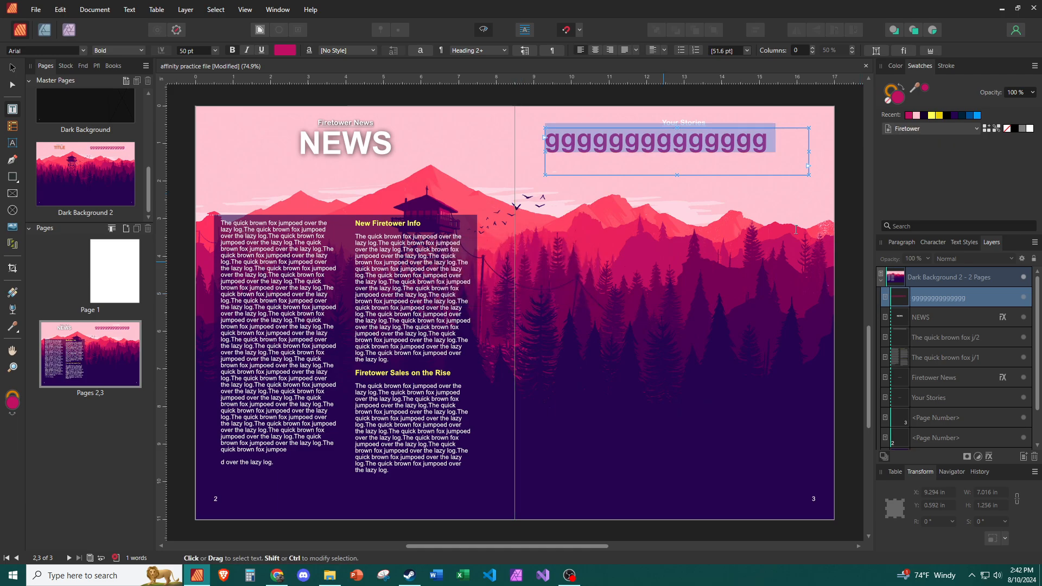
pyautogui.click(945, 130)
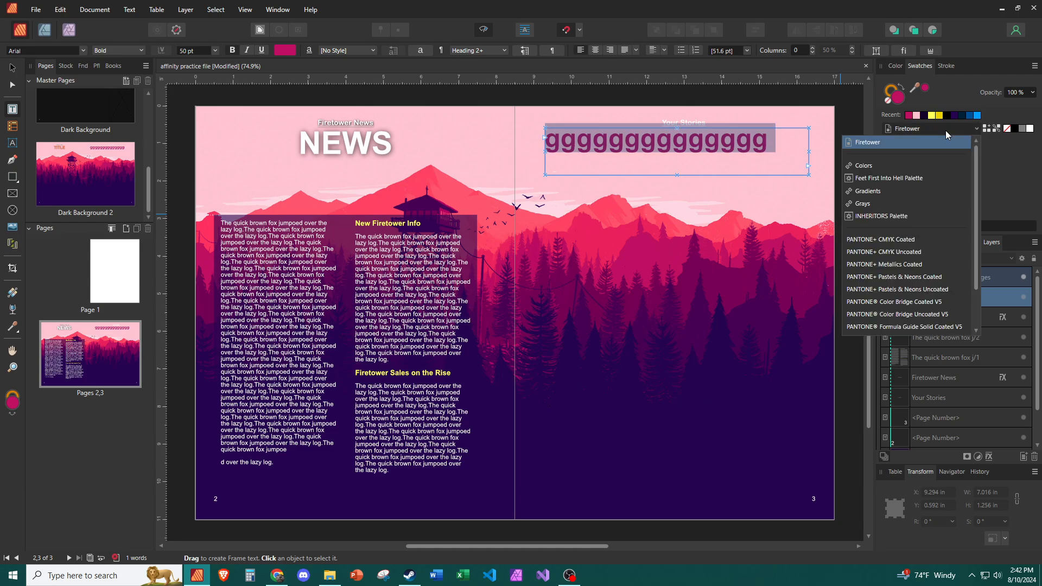
pyautogui.click(945, 130)
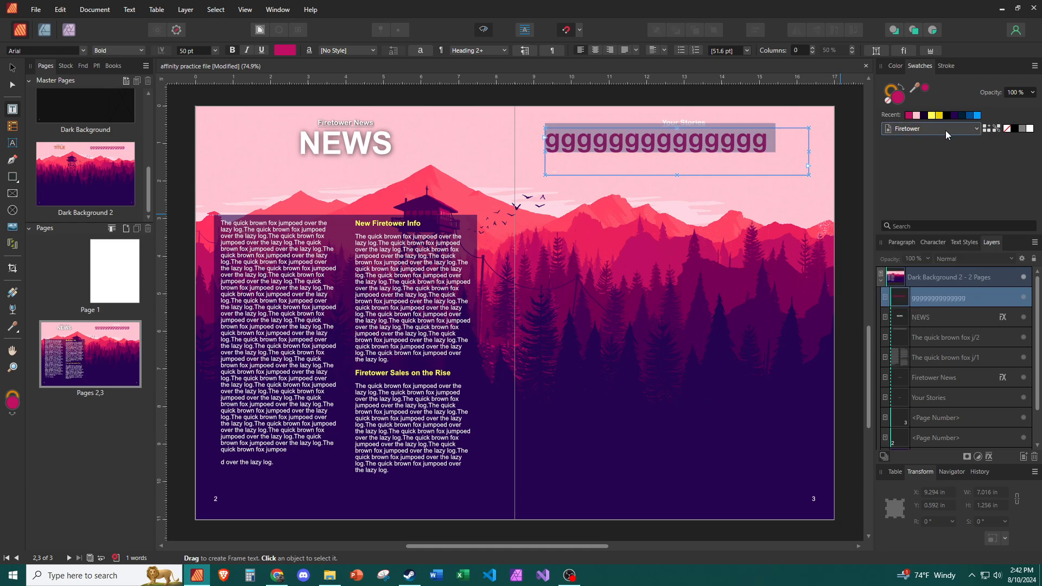
# - Add the g's magenta, the recent dark purple and the recent darker yellow as swatches to the Firetower palette
pyautogui.click(986, 133)
pyautogui.click(926, 120)
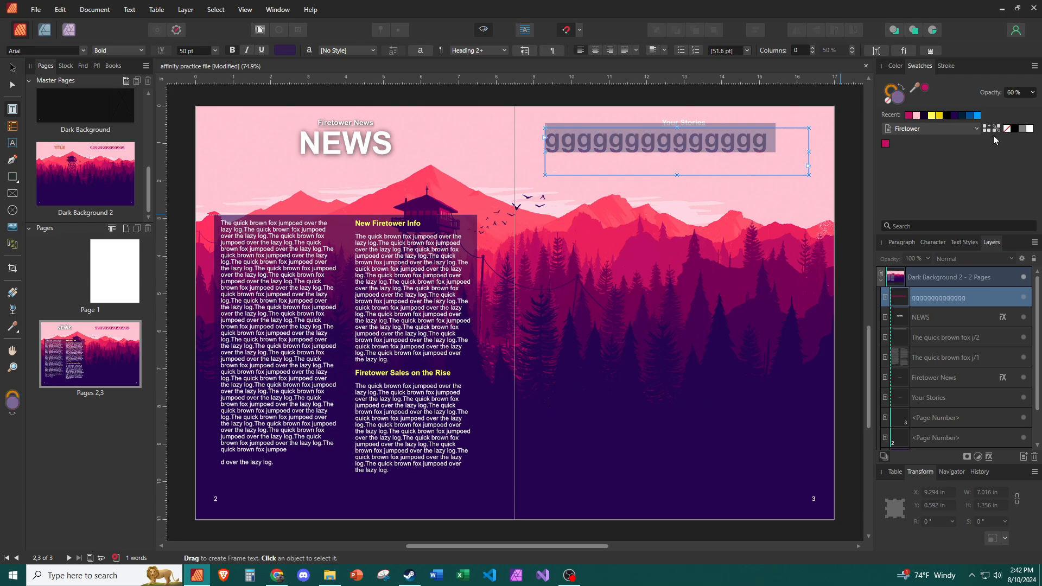
pyautogui.click(985, 128)
pyautogui.click(939, 117)
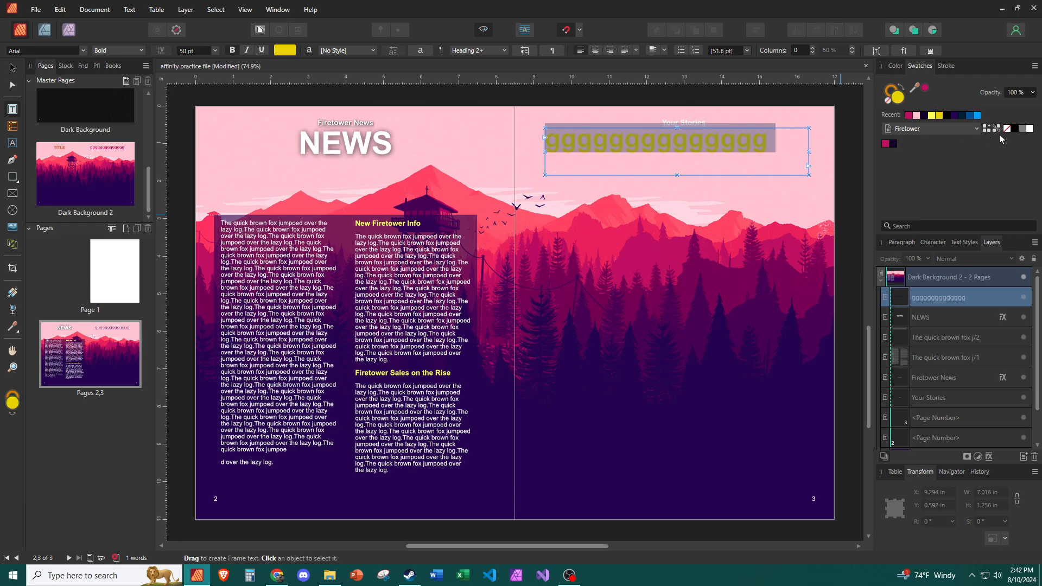
pyautogui.click(986, 128)
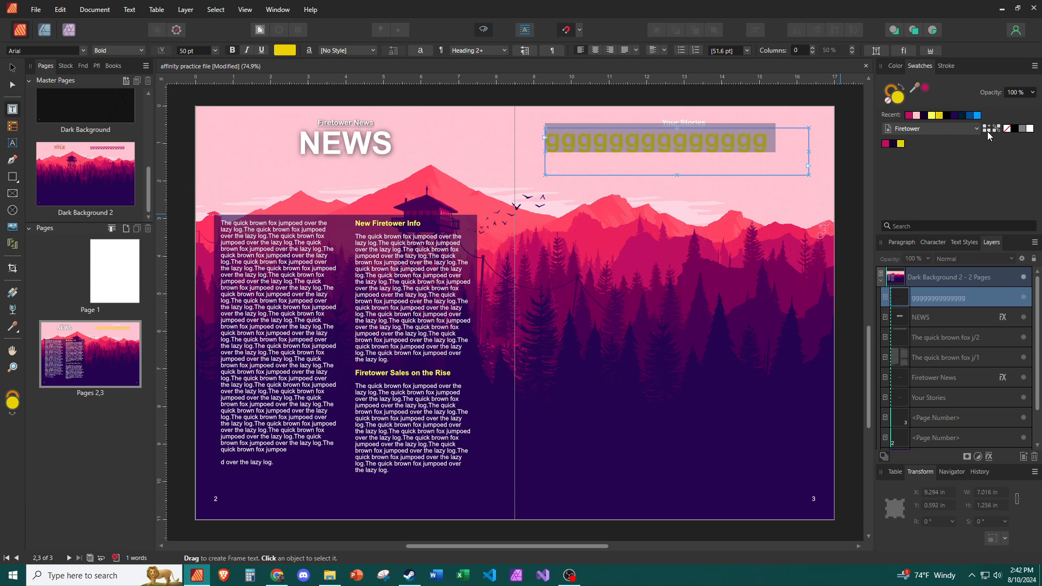
# - Delete the yellow swatch from the Firetower palette and return the row of g's to magenta
pyautogui.rightClick(901, 144)
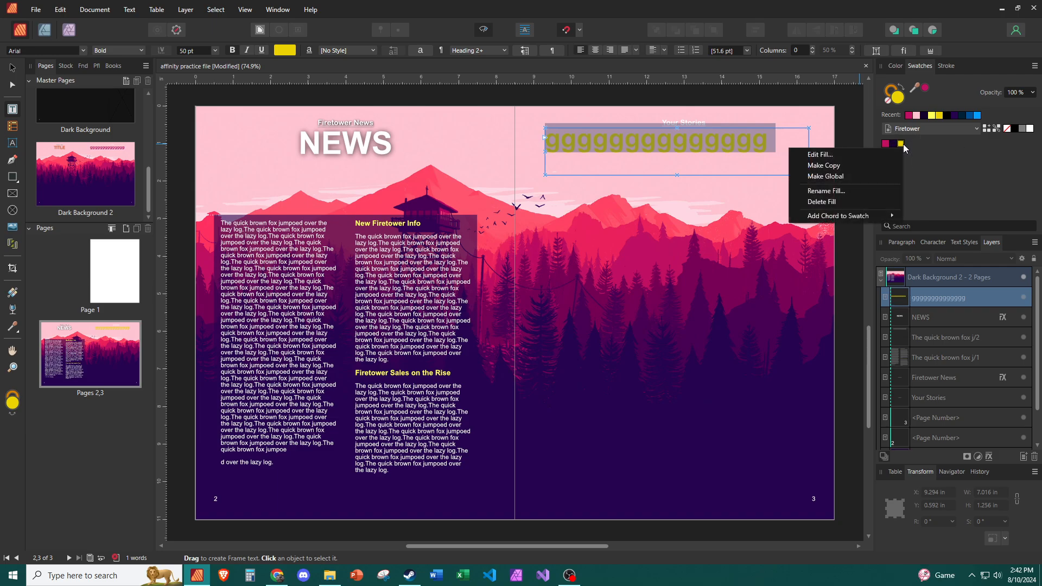
pyautogui.click(881, 201)
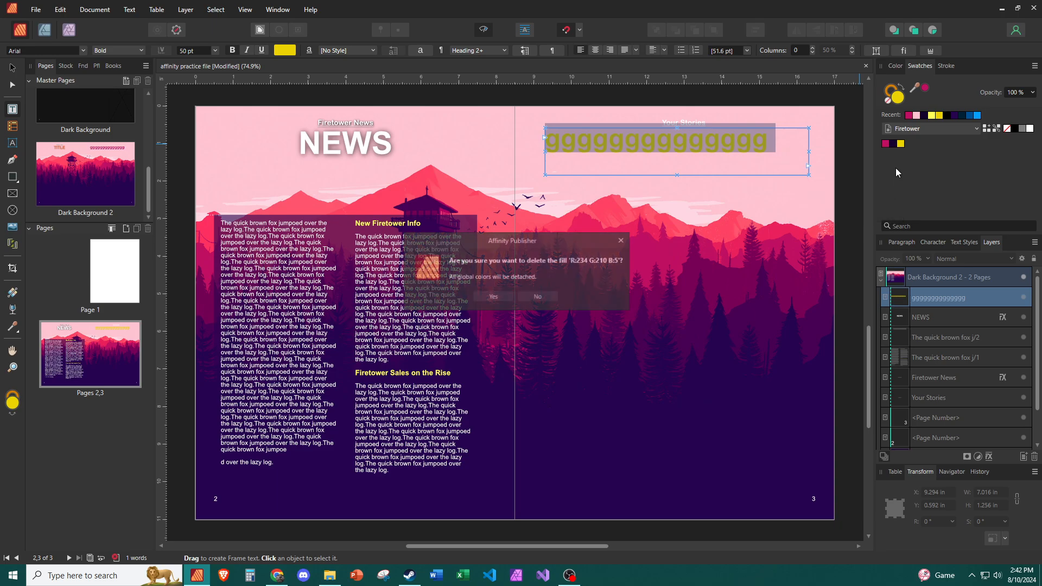
pyautogui.click(493, 298)
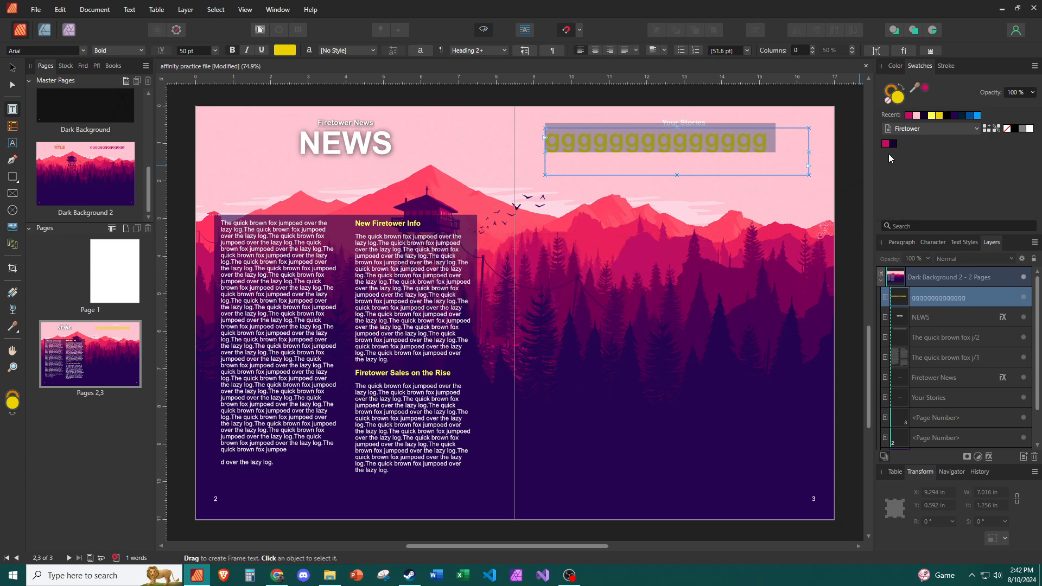
pyautogui.click(775, 147)
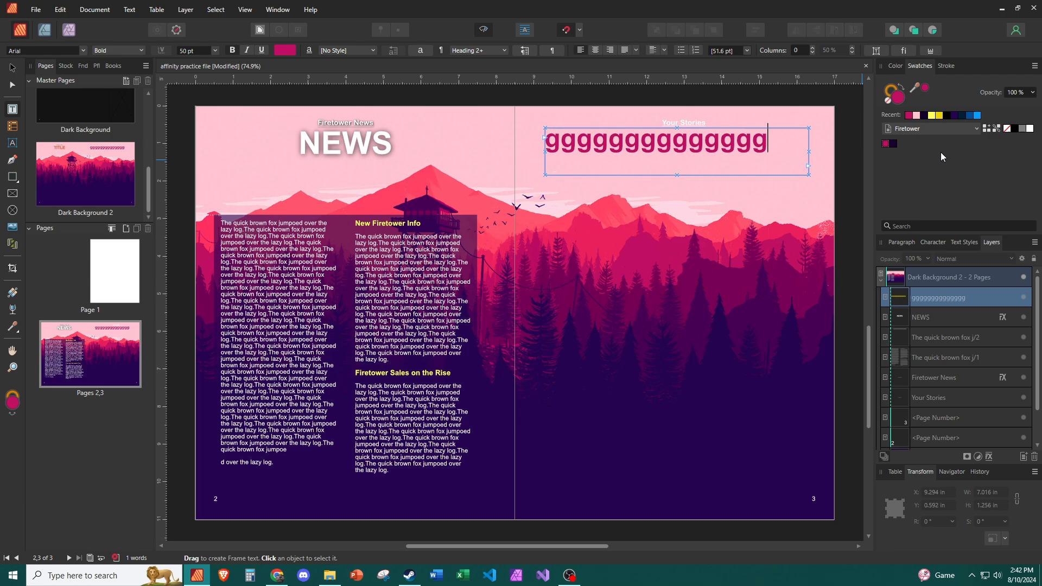
# - Add the g's magenta to the Firetower palette as a global colour and delete that swatch again
pyautogui.click(999, 128)
pyautogui.rightClick(901, 144)
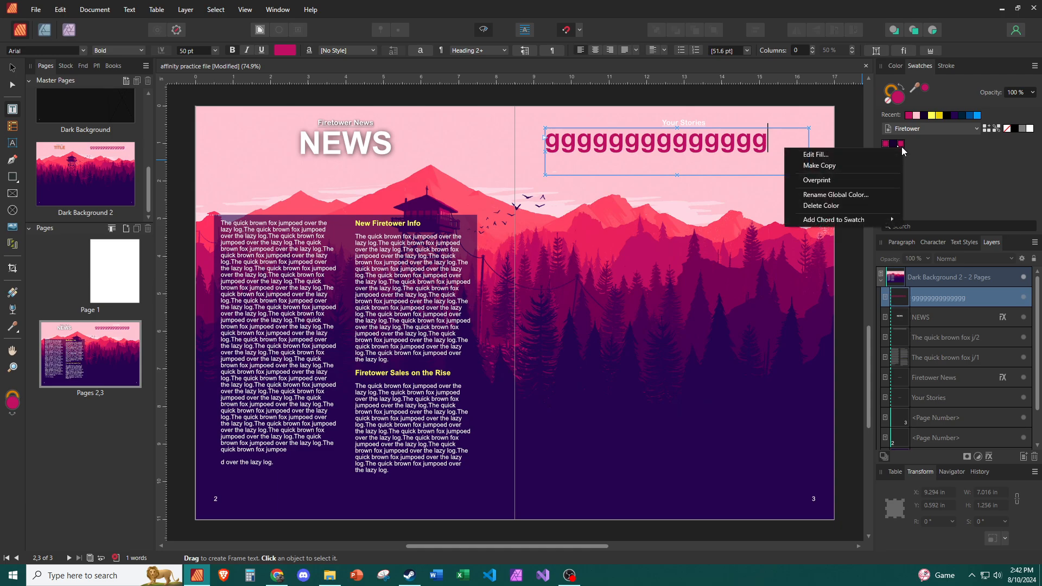
pyautogui.click(877, 205)
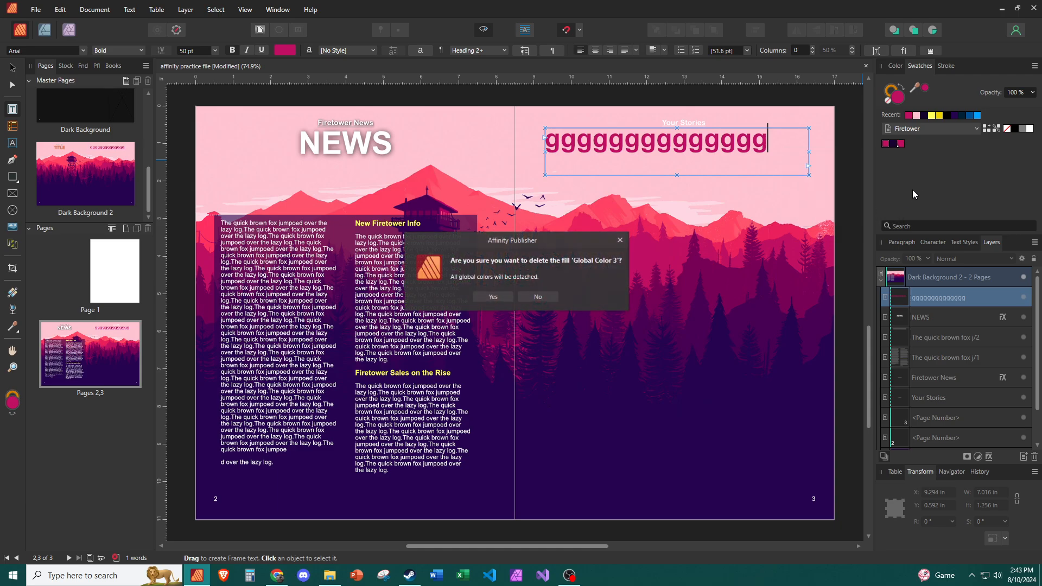
pyautogui.click(492, 296)
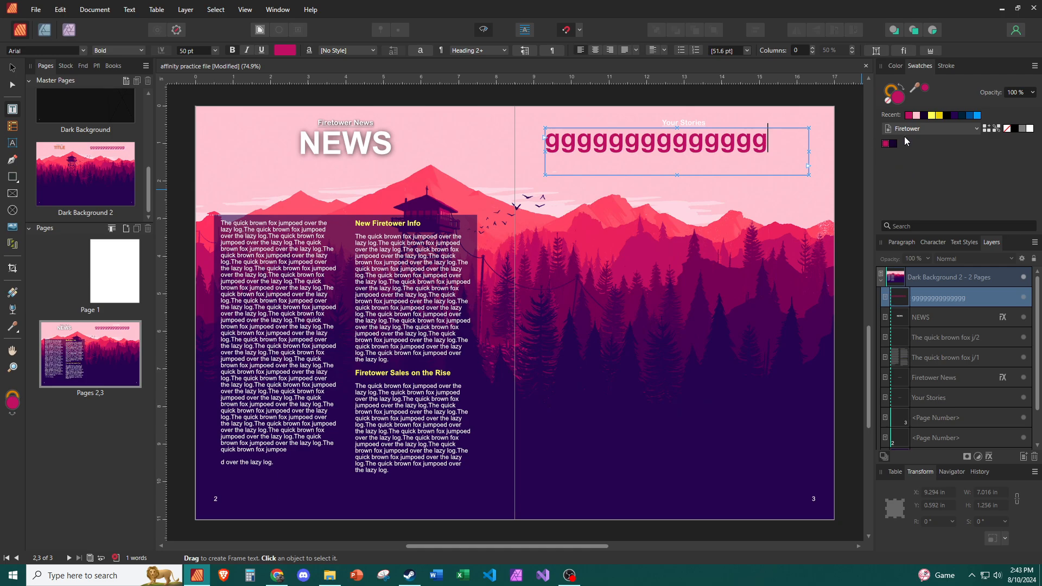
# - Sample the coral red from the page 3 mountains and add it as a swatch to the Firetower palette
pyautogui.click(724, 223)
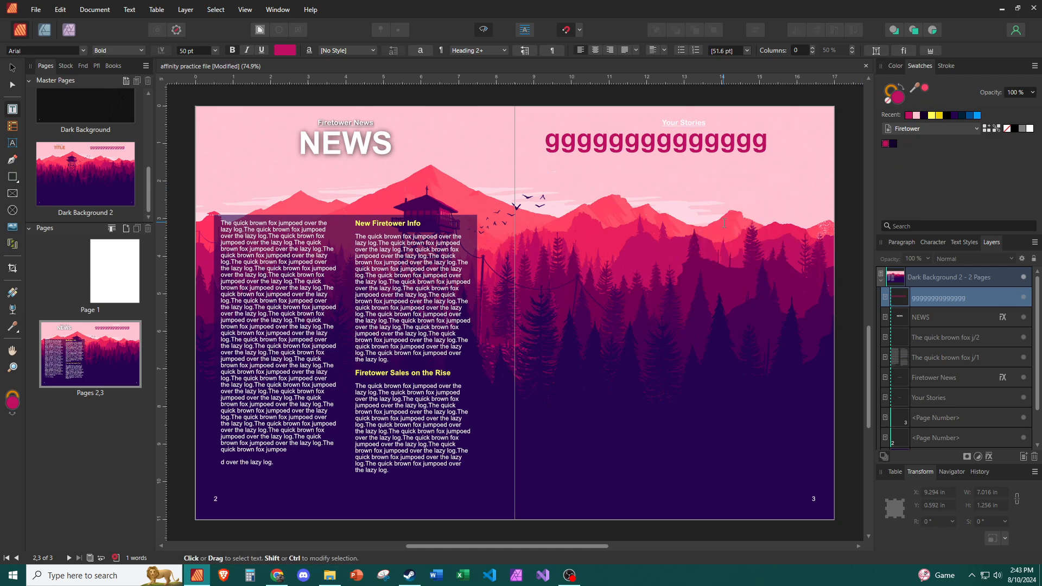
pyautogui.click(925, 87)
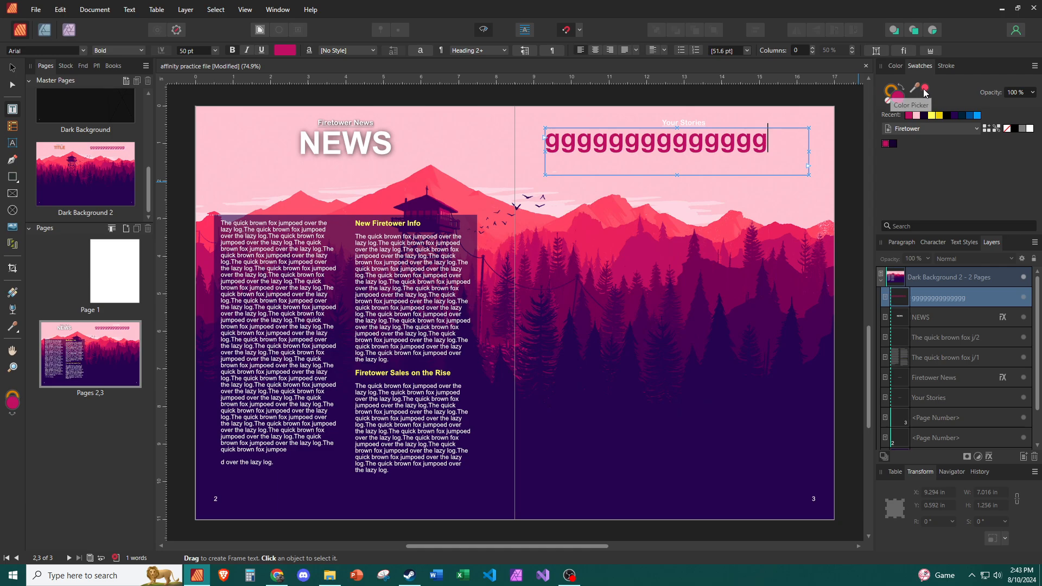
pyautogui.click(986, 128)
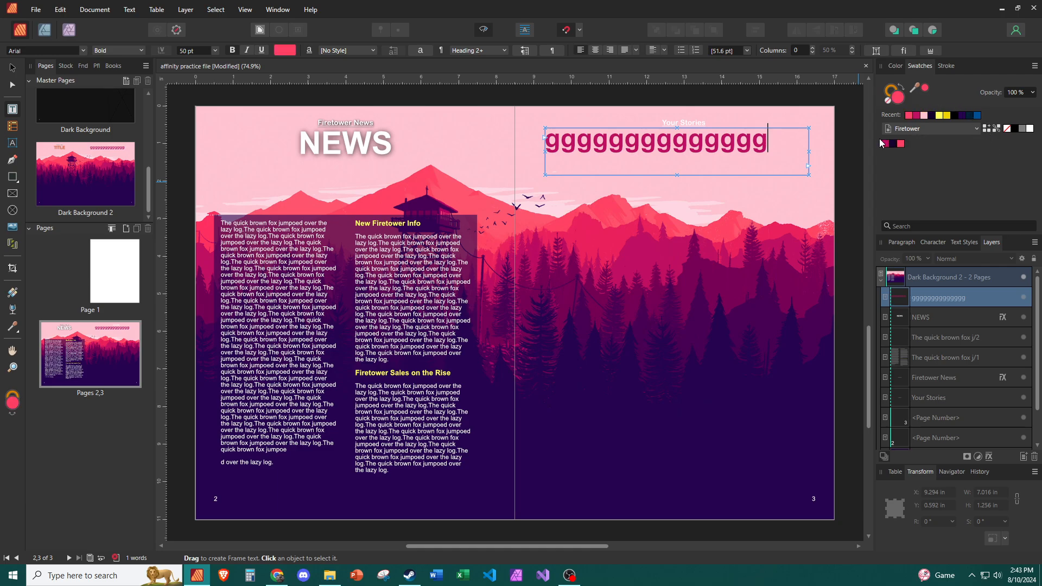
# - Sample two purples from the forest on page 3 and add each as a swatch to the Firetower palette
pyautogui.moveTo(924, 89); pyautogui.dragTo(720, 282)
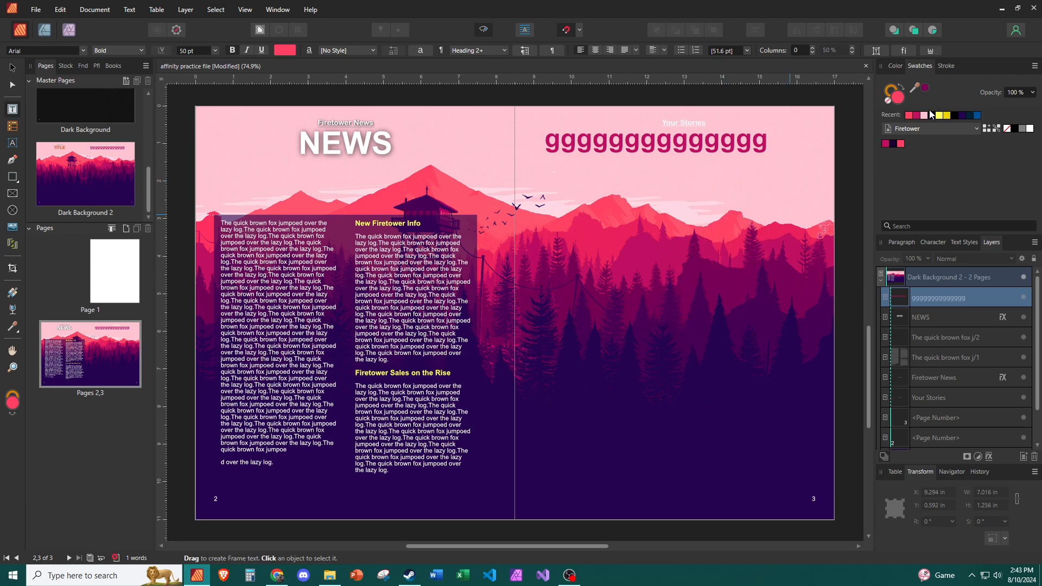
pyautogui.click(925, 89)
pyautogui.click(986, 129)
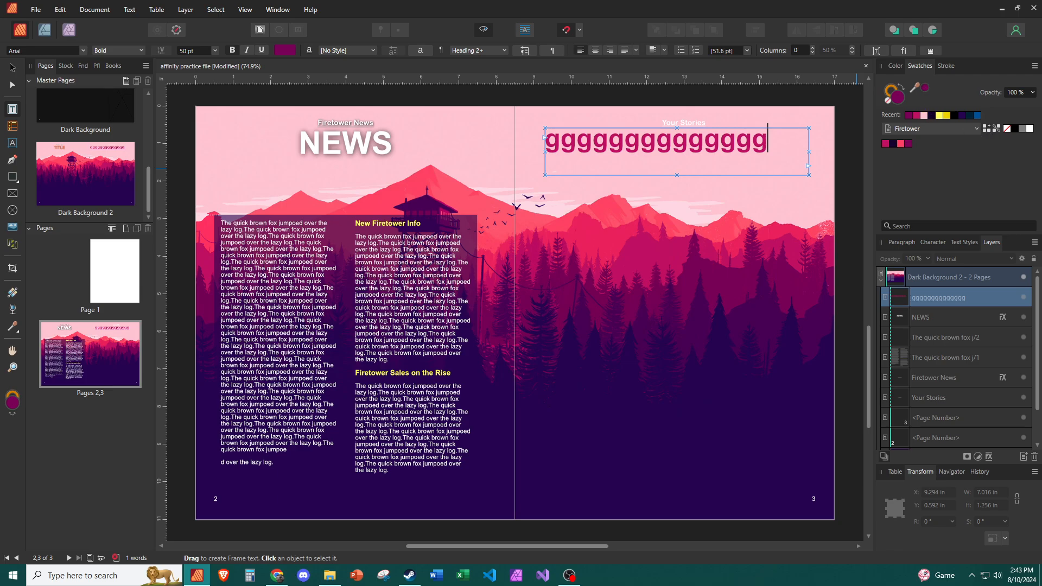
pyautogui.moveTo(915, 88); pyautogui.dragTo(719, 393)
pyautogui.click(987, 129)
# - Sample the crimson from the hills on page 3 and add it to the Firetower palette
pyautogui.moveTo(924, 89); pyautogui.dragTo(791, 188)
pyautogui.click(924, 88)
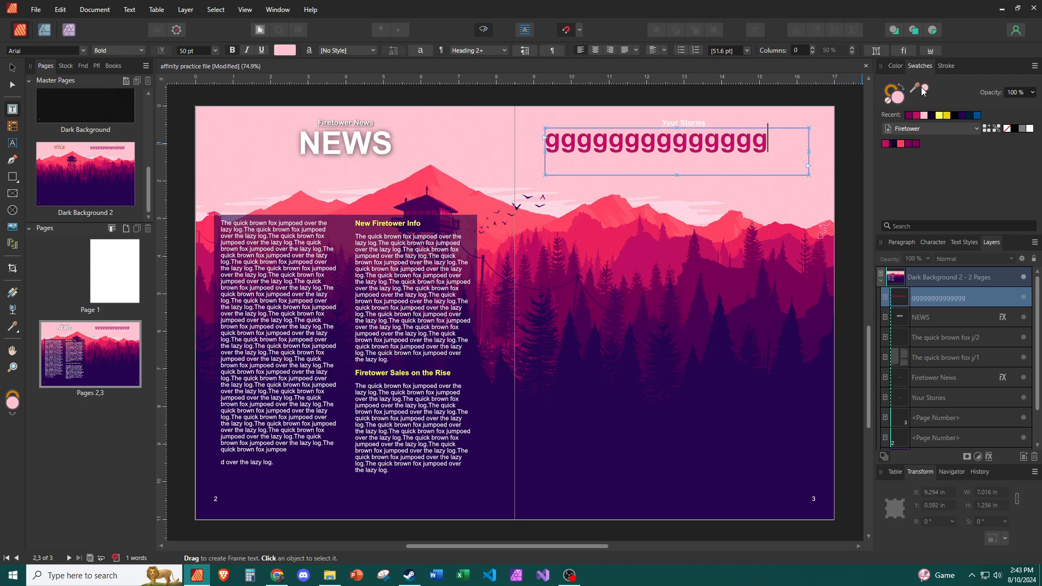
pyautogui.moveTo(922, 88); pyautogui.dragTo(802, 252)
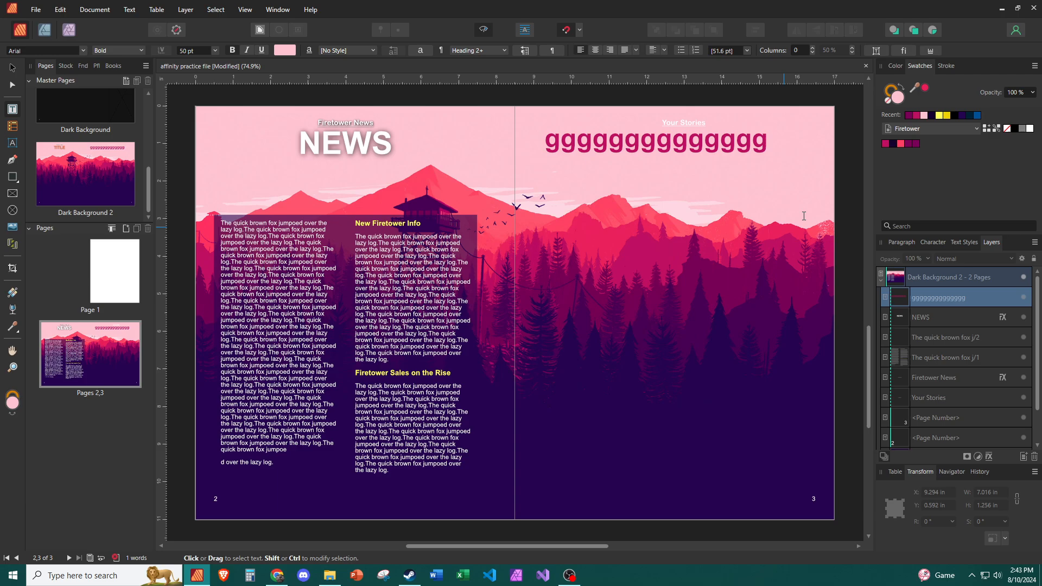
pyautogui.click(925, 89)
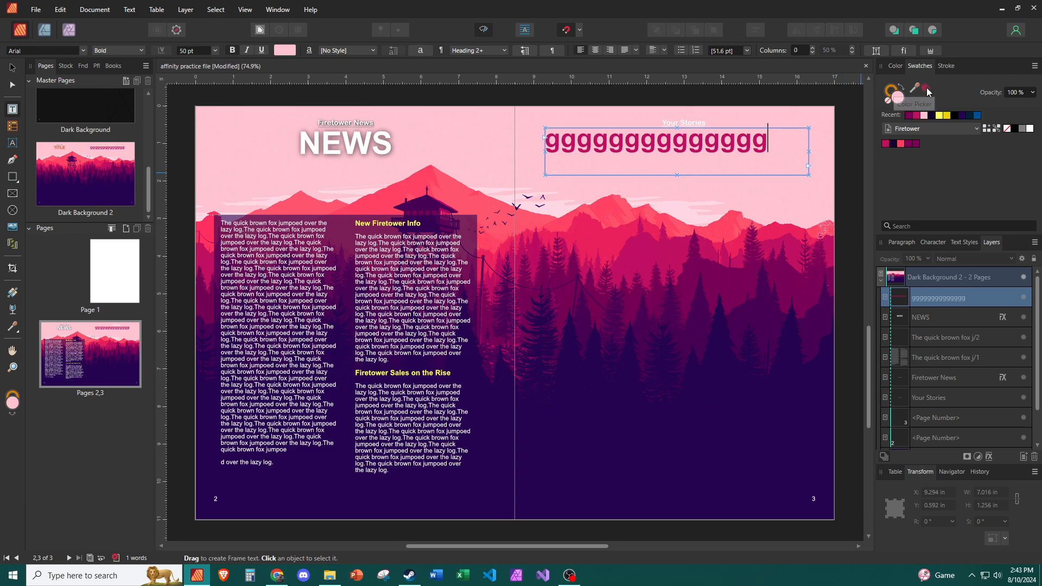
pyautogui.click(986, 128)
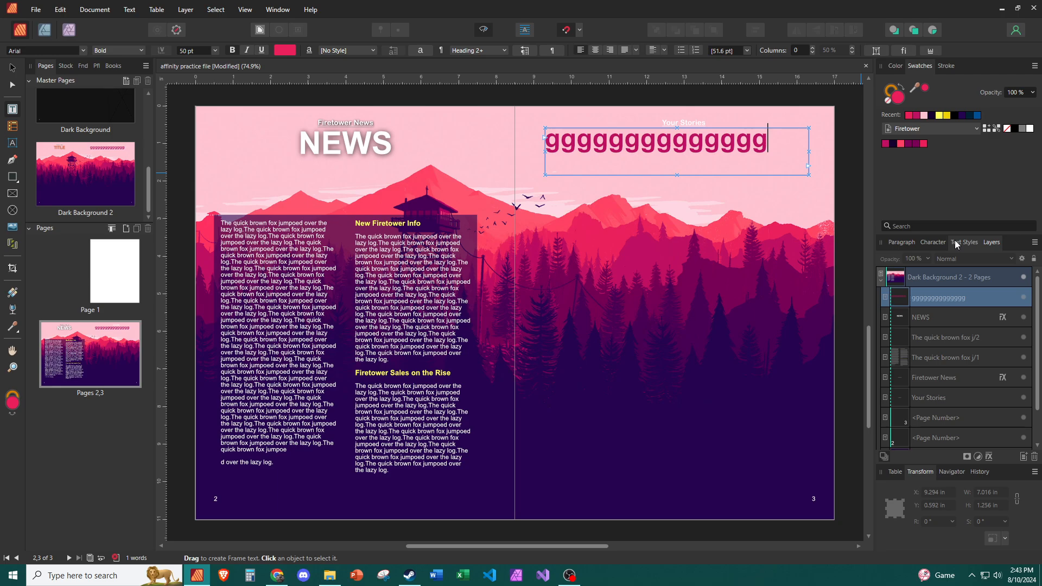
# - Delete the duplicate purple swatch and arrange the Firetower swatches from coral red through magenta to dark purple
pyautogui.rightClick(916, 142)
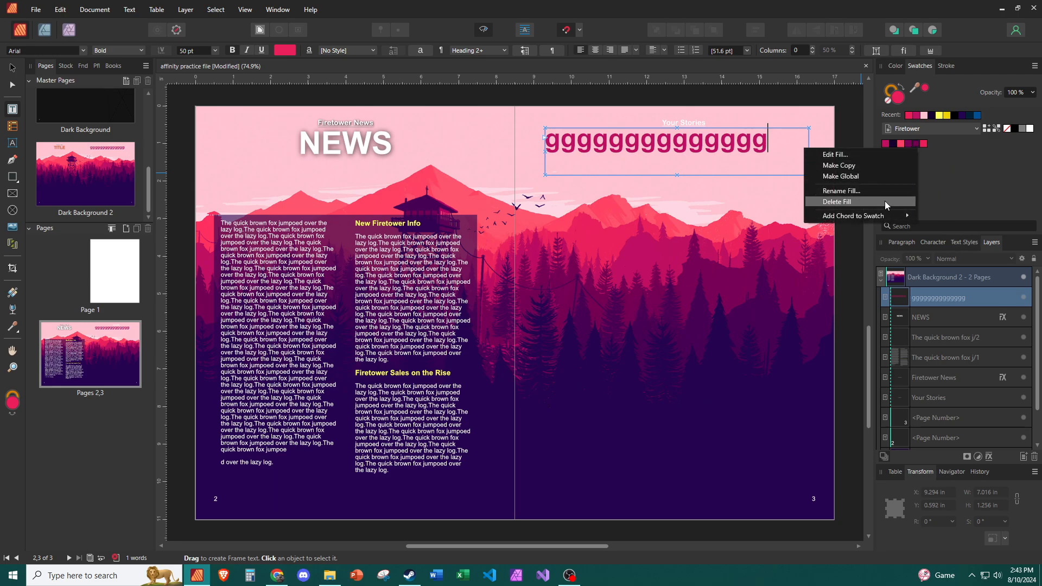
pyautogui.click(884, 201)
pyautogui.click(484, 297)
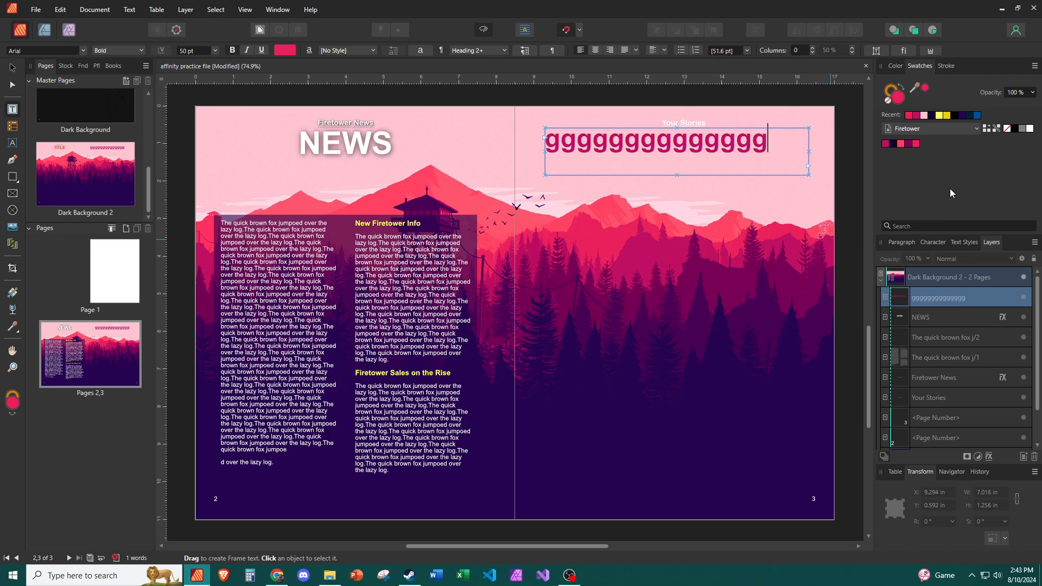
pyautogui.moveTo(892, 144)
pyautogui.mouseDown()
pyautogui.moveTo(925, 149)
pyautogui.moveTo(882, 146)
pyautogui.moveTo(896, 147)
pyautogui.mouseUp()
# - Sample two light pinks from the sky on page 3, add both to the Firetower palette and move them to the front
pyautogui.moveTo(921, 88); pyautogui.dragTo(678, 184)
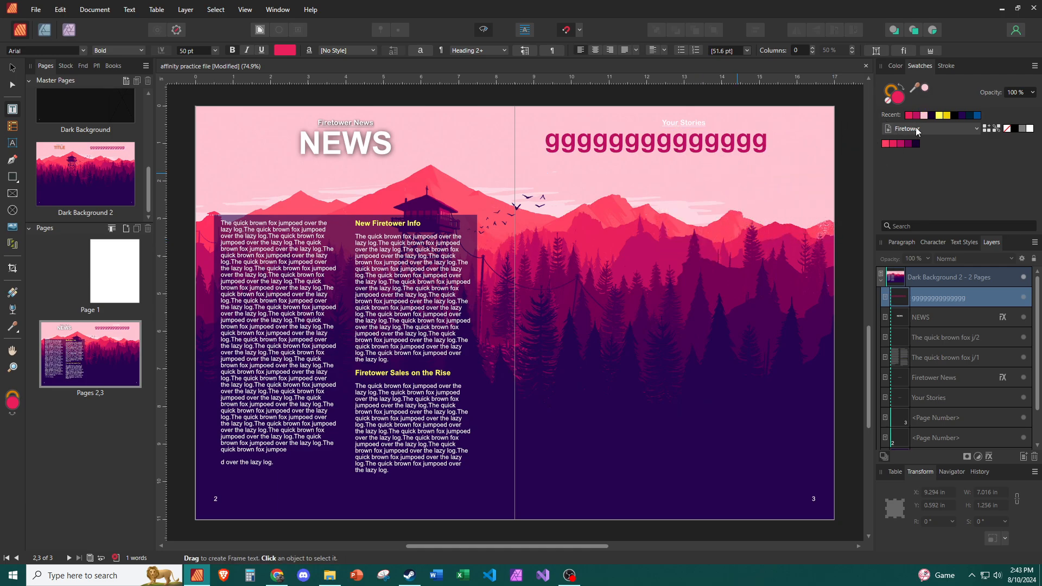
pyautogui.click(925, 88)
pyautogui.click(986, 128)
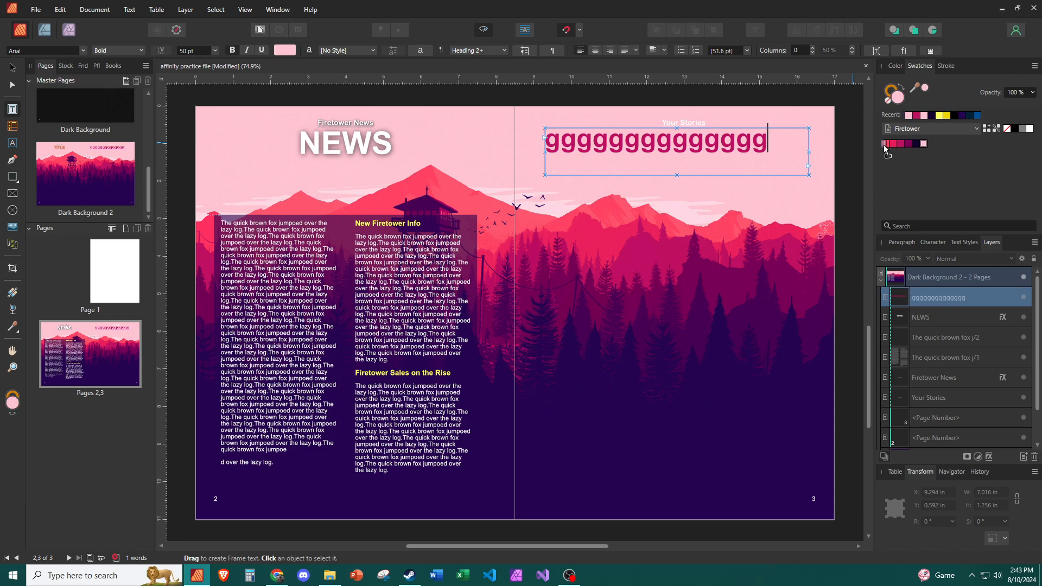
pyautogui.moveTo(884, 148); pyautogui.dragTo(884, 146)
pyautogui.moveTo(925, 88); pyautogui.dragTo(691, 207)
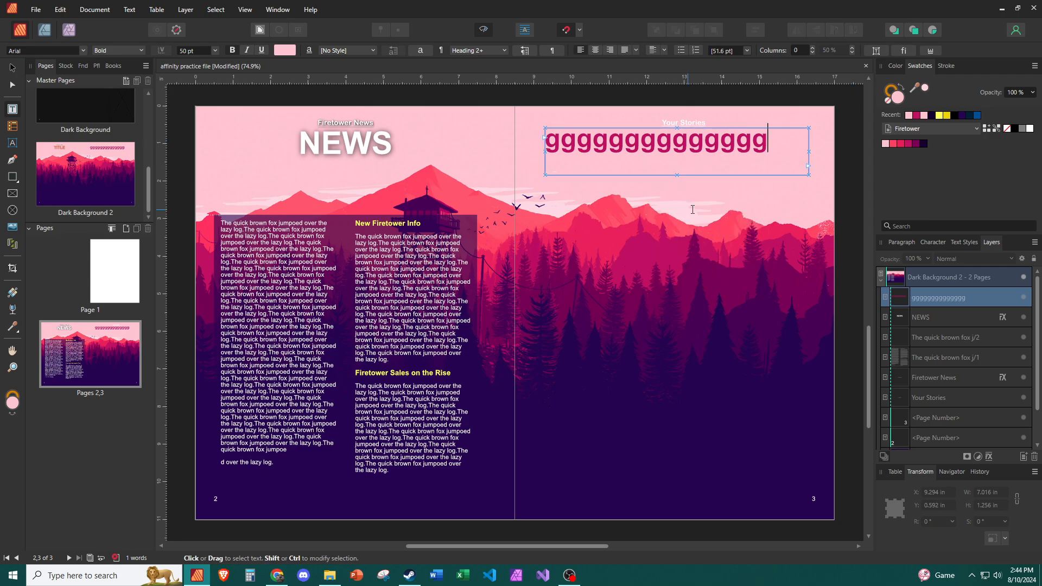
pyautogui.click(986, 128)
pyautogui.moveTo(930, 144); pyautogui.dragTo(884, 148)
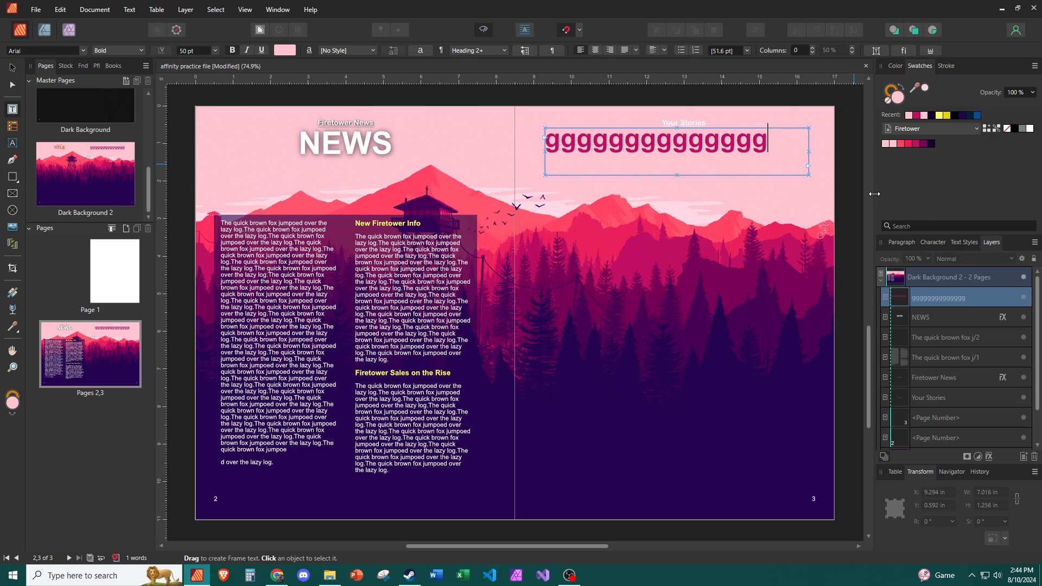
# - Sample the yellow of the "New Firetower Info" heading and add it to the Firetower palette
pyautogui.moveTo(925, 89); pyautogui.dragTo(415, 222)
pyautogui.click(925, 88)
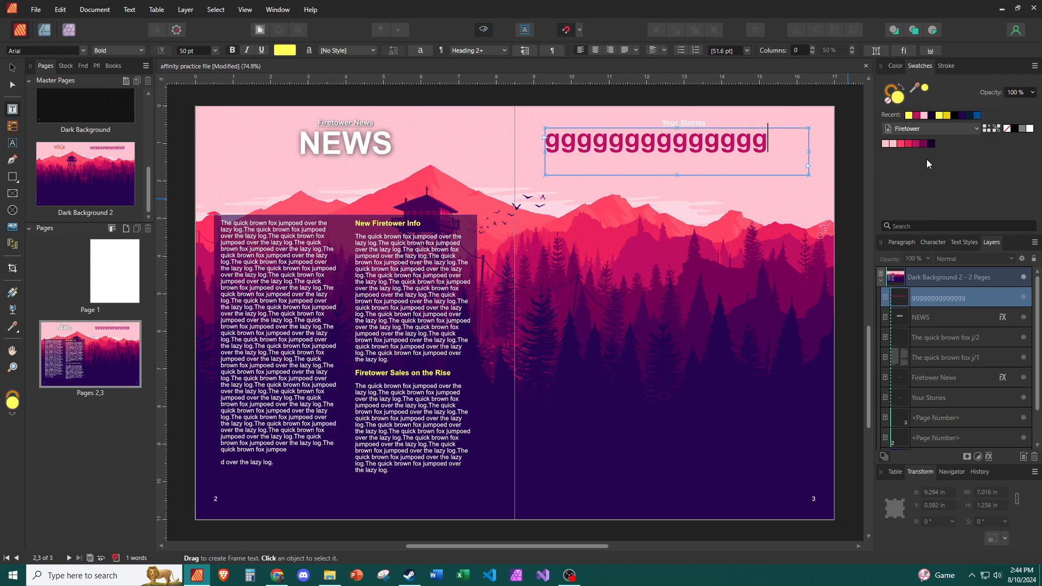
pyautogui.click(985, 129)
# - Try the magenta and the crimson Firetower swatches as the text colour of the NEWS title
pyautogui.click(417, 270)
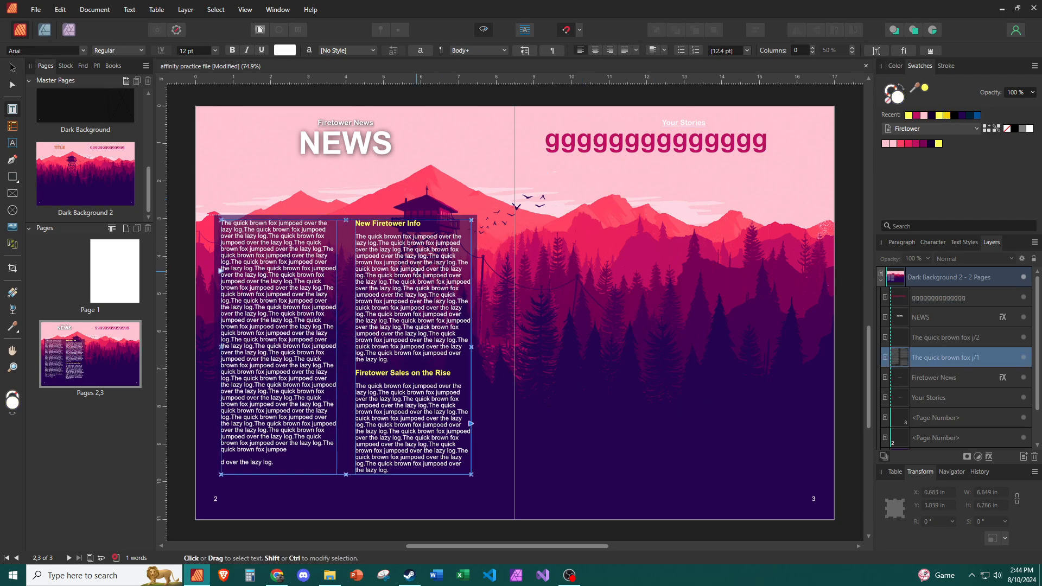
pyautogui.doubleClick(345, 141)
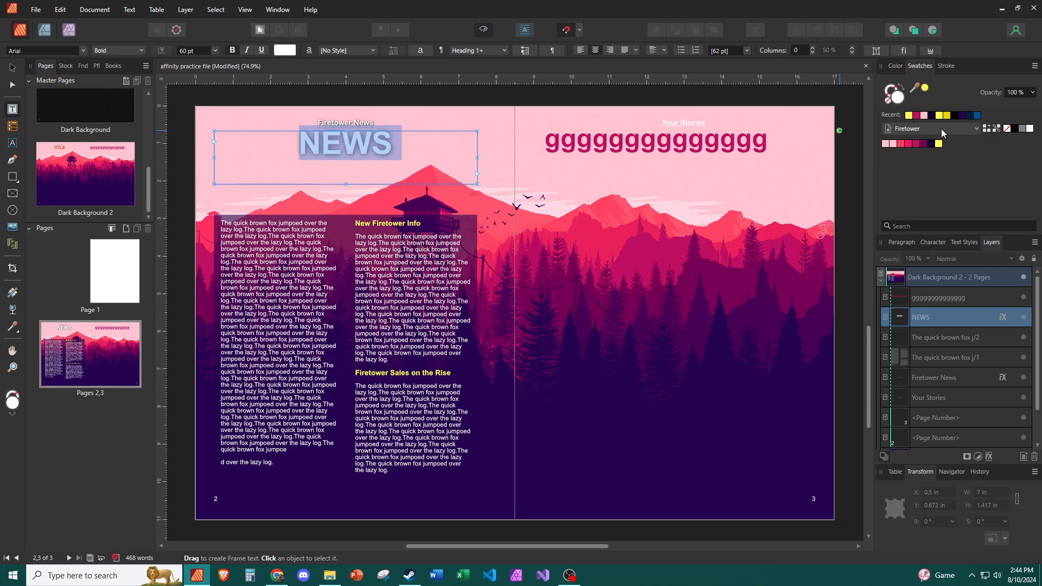
pyautogui.click(916, 144)
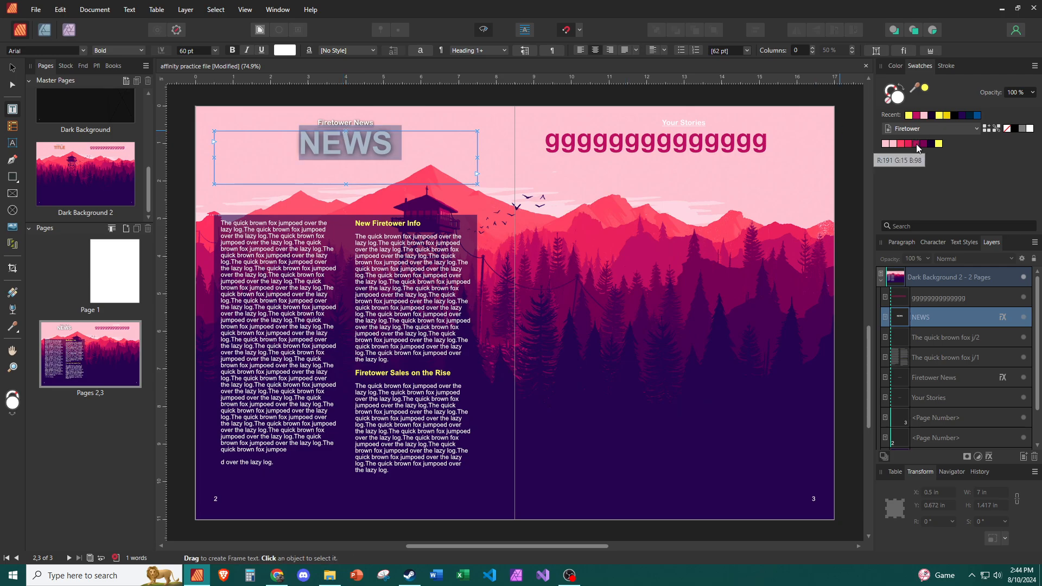
pyautogui.click(786, 191)
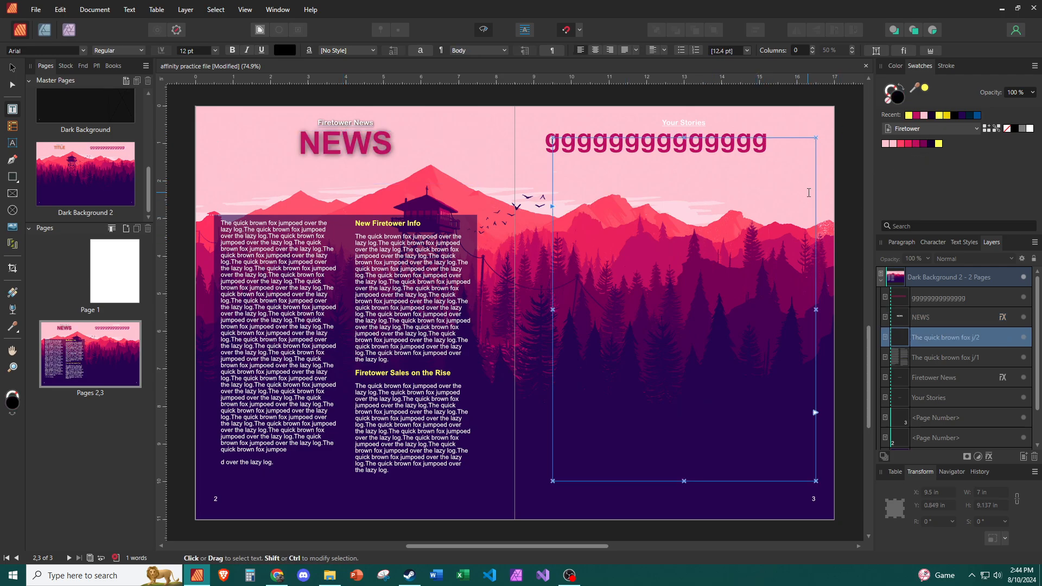
pyautogui.doubleClick(380, 155)
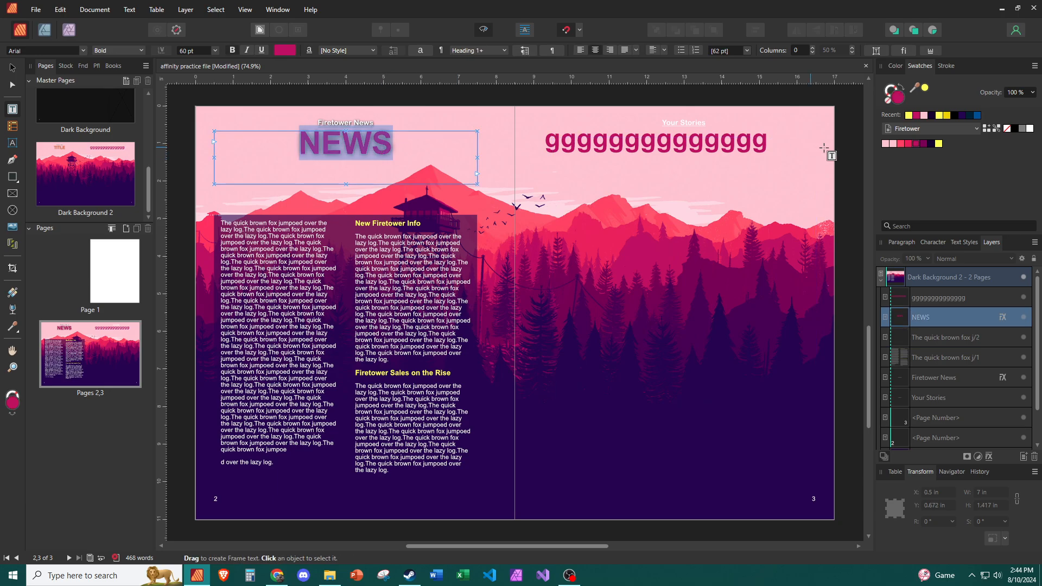
pyautogui.click(739, 218)
# - Colour the NEWS title with the yellow swatch from the Firetower palette
pyautogui.doubleClick(375, 148)
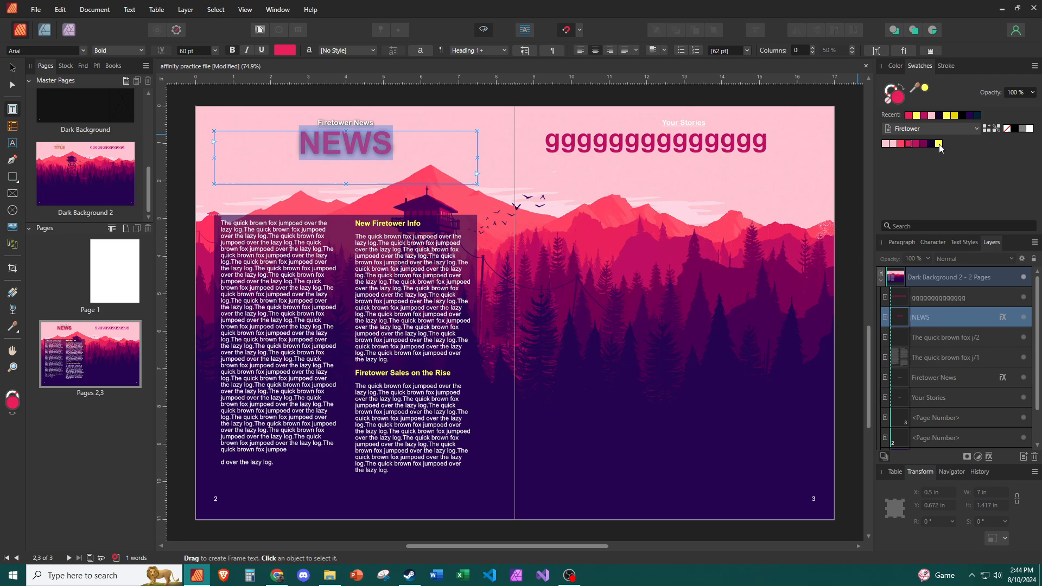
pyautogui.click(939, 145)
pyautogui.click(790, 196)
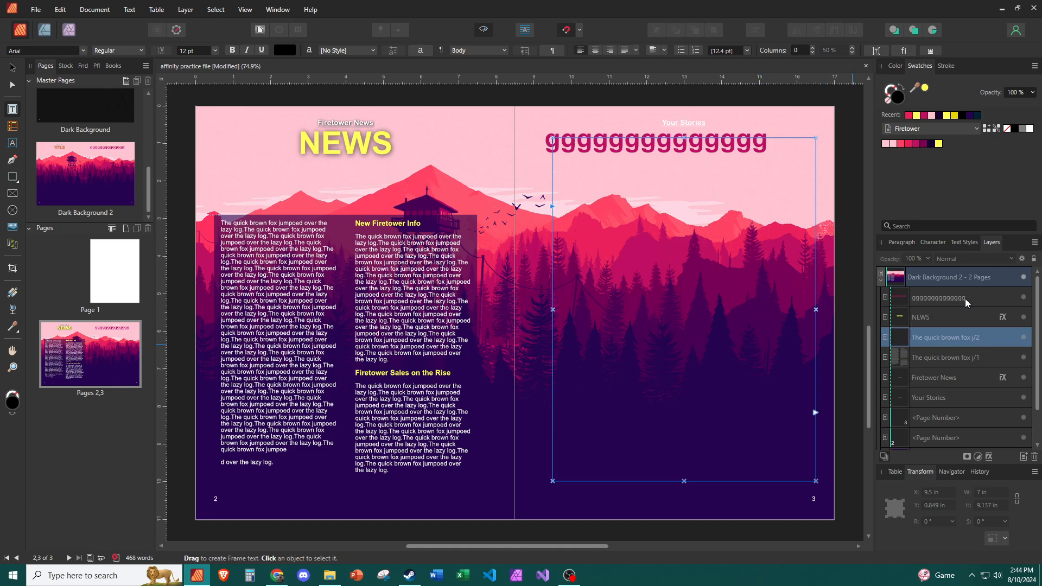
pyautogui.click(963, 242)
pyautogui.click(991, 242)
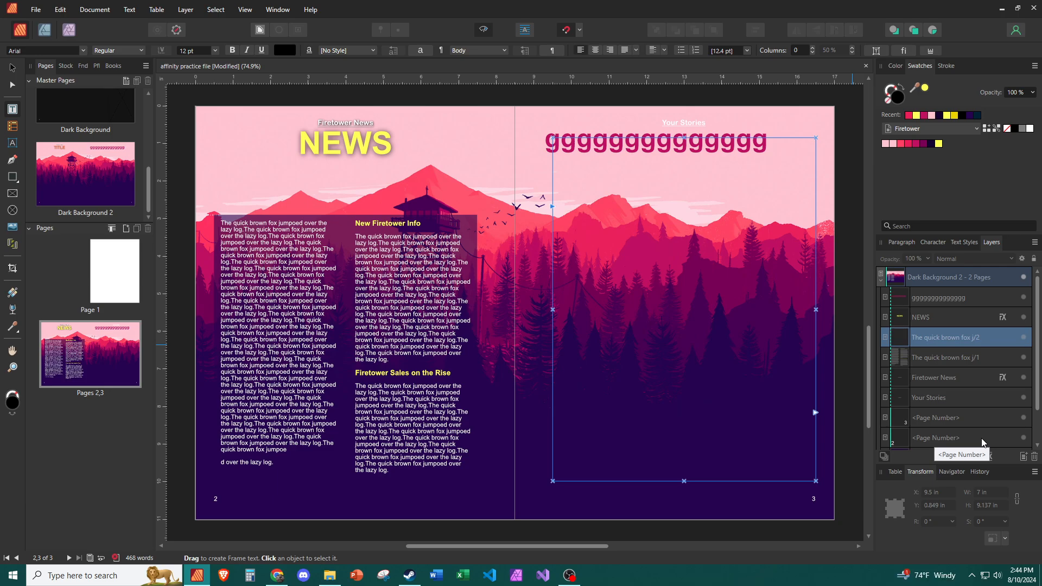
pyautogui.click(851, 374)
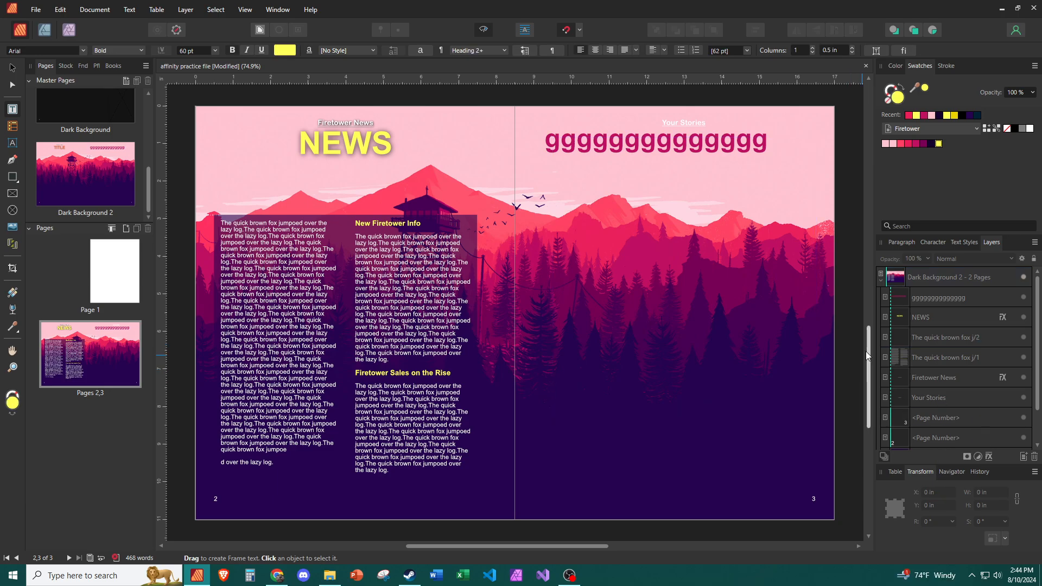